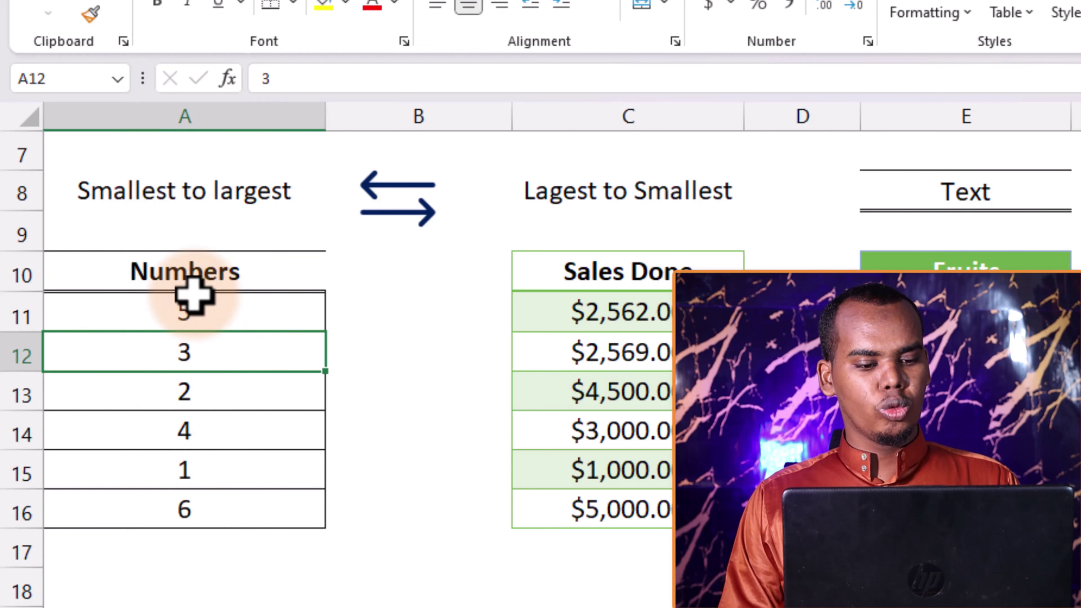
Sort the Numbers column from smallest to largest
left_click(241, 510)
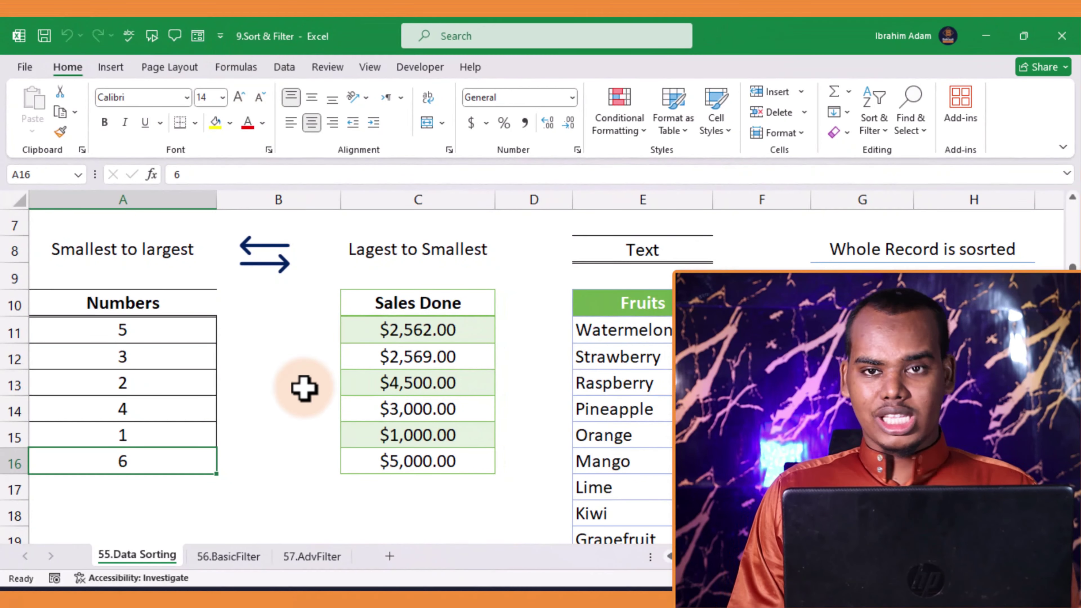
left_click(122, 382)
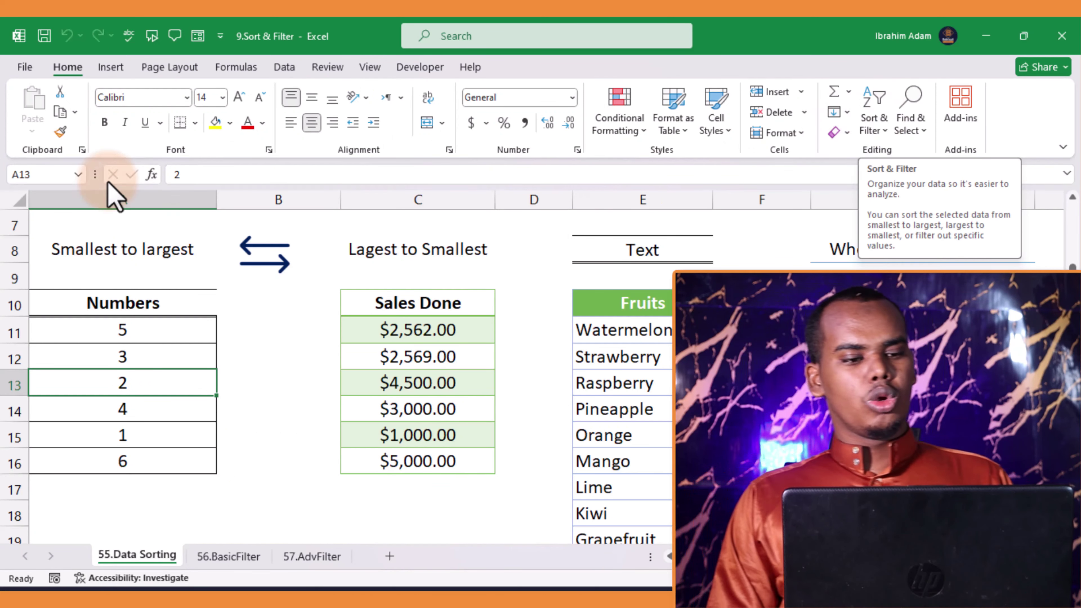
left_click(284, 67)
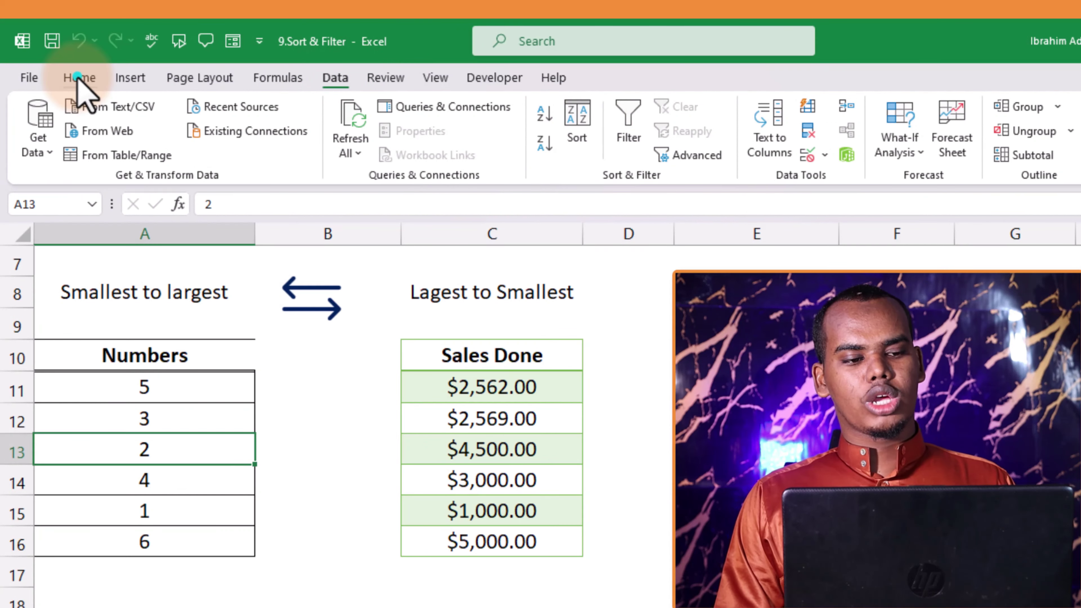
left_click(79, 76)
left_click(236, 448)
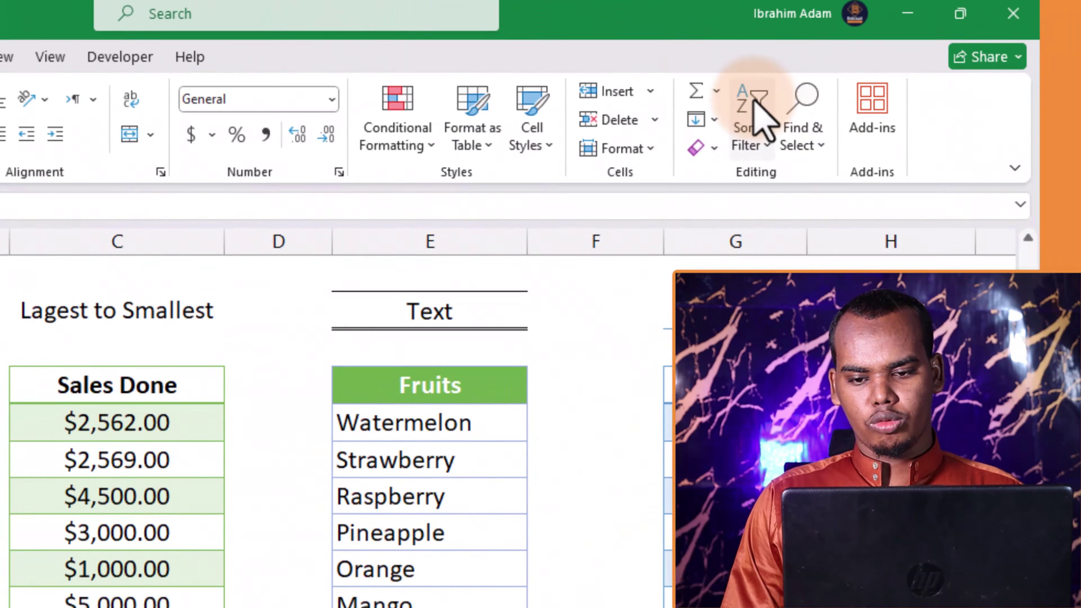
left_click(755, 106)
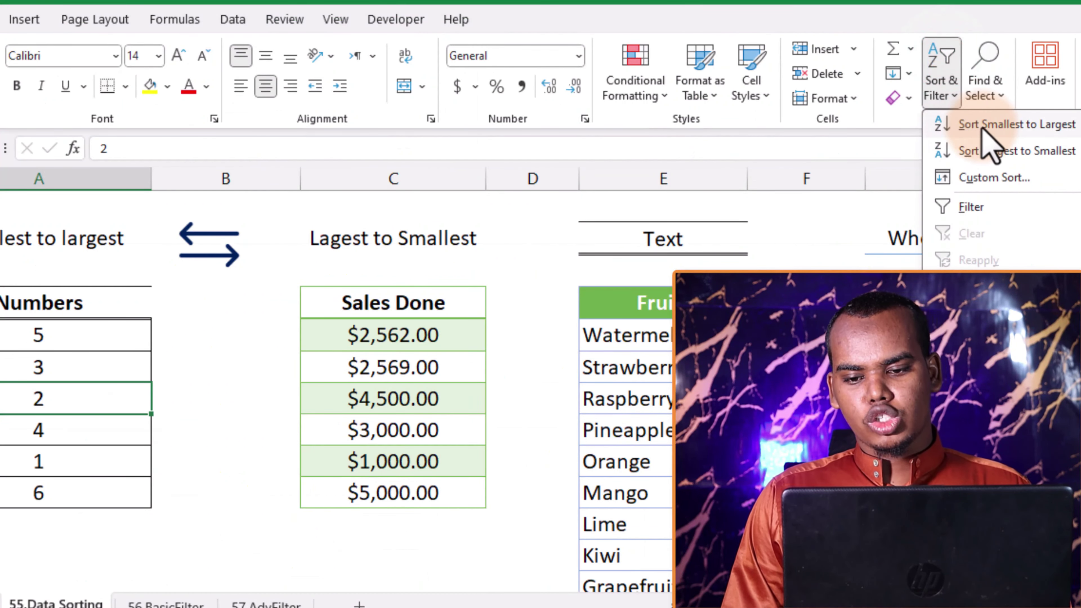
left_click(1021, 128)
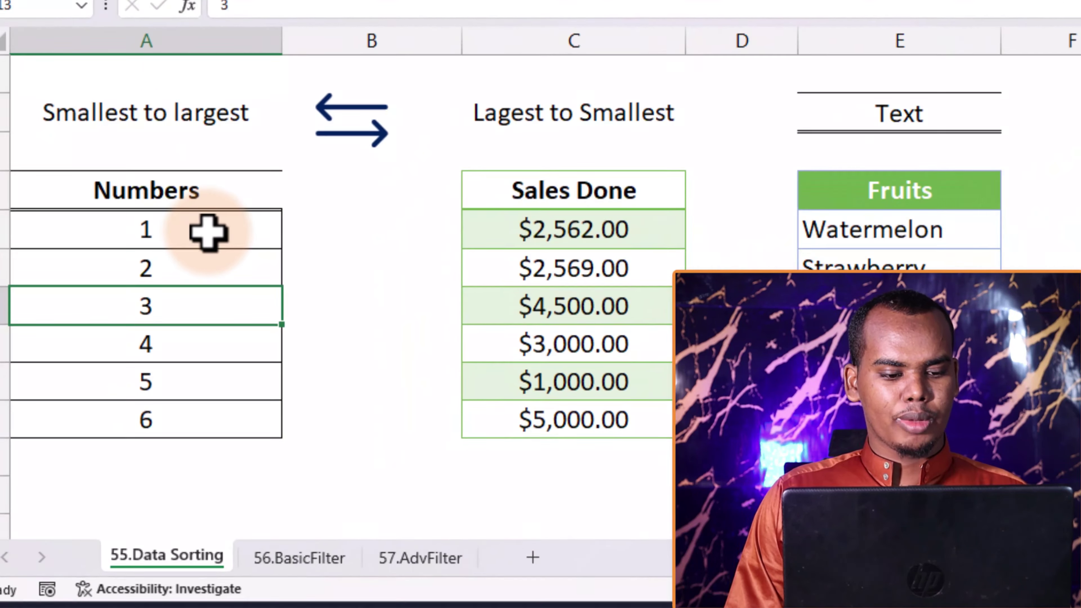
left_click(91, 334)
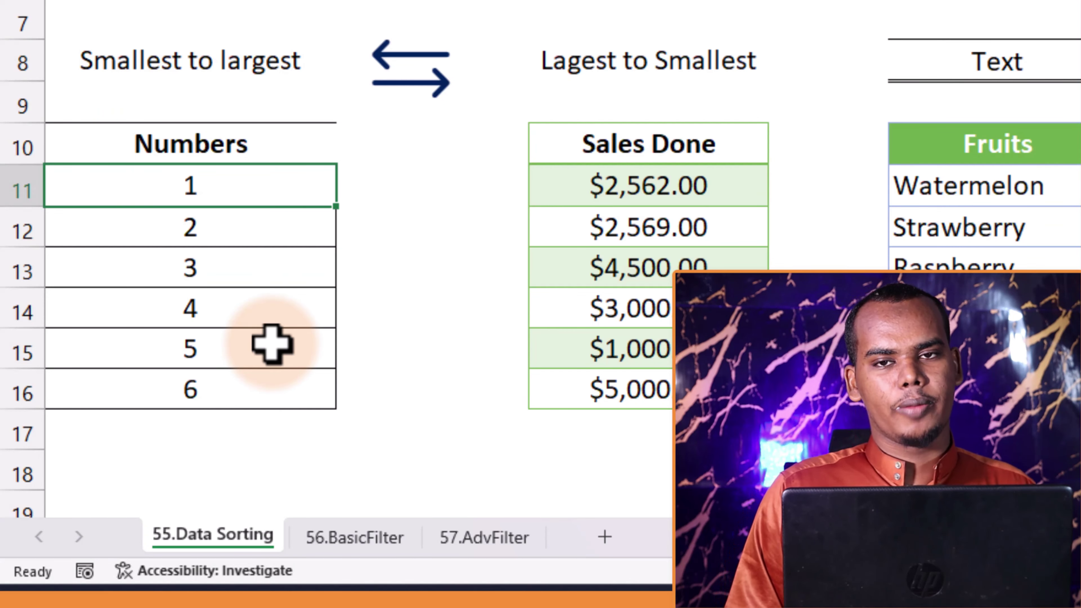
Sort the Sales Done currency column in column C from largest to smallest
left_click(721, 200)
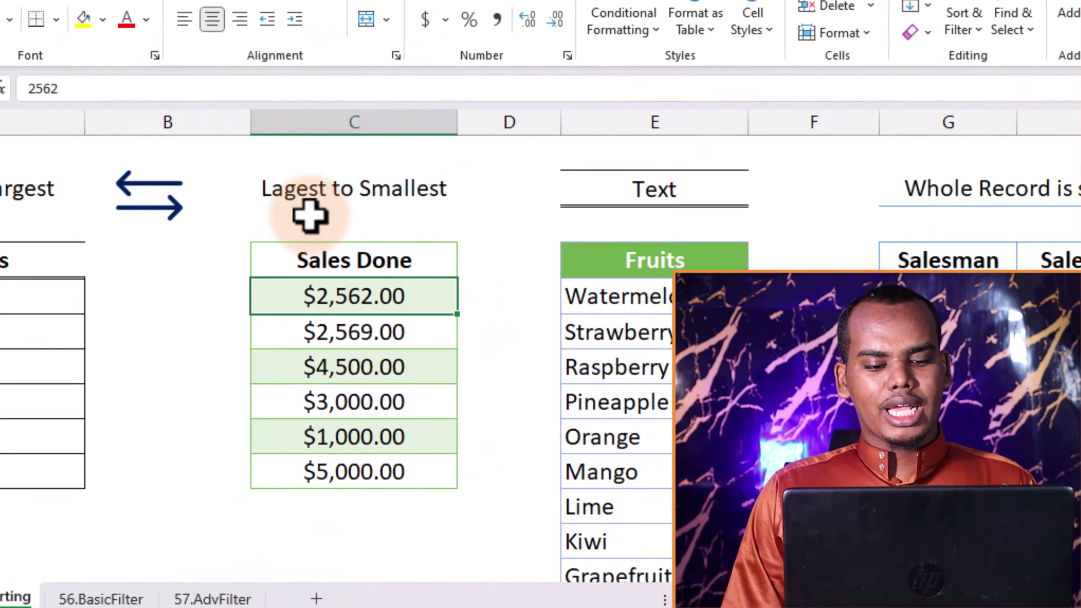
left_click(598, 63)
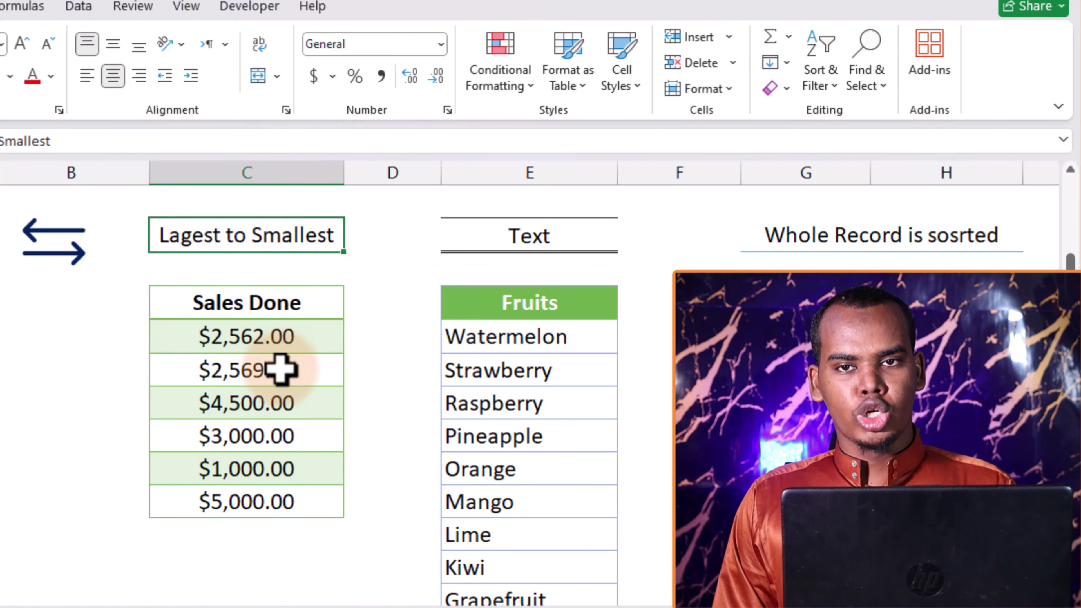
left_click(287, 344)
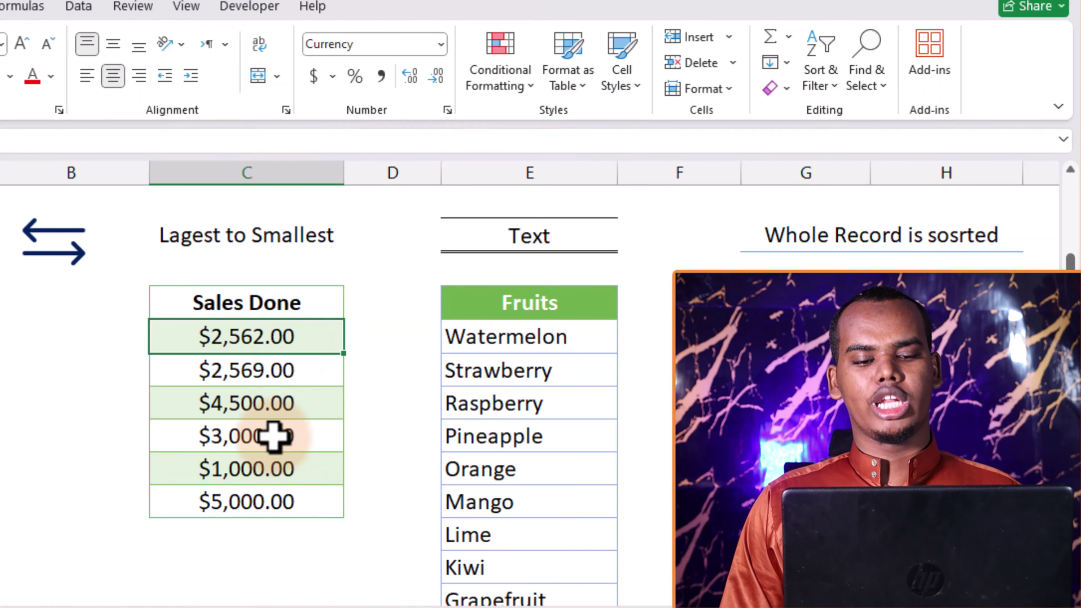
right_click(272, 426)
left_click(304, 407)
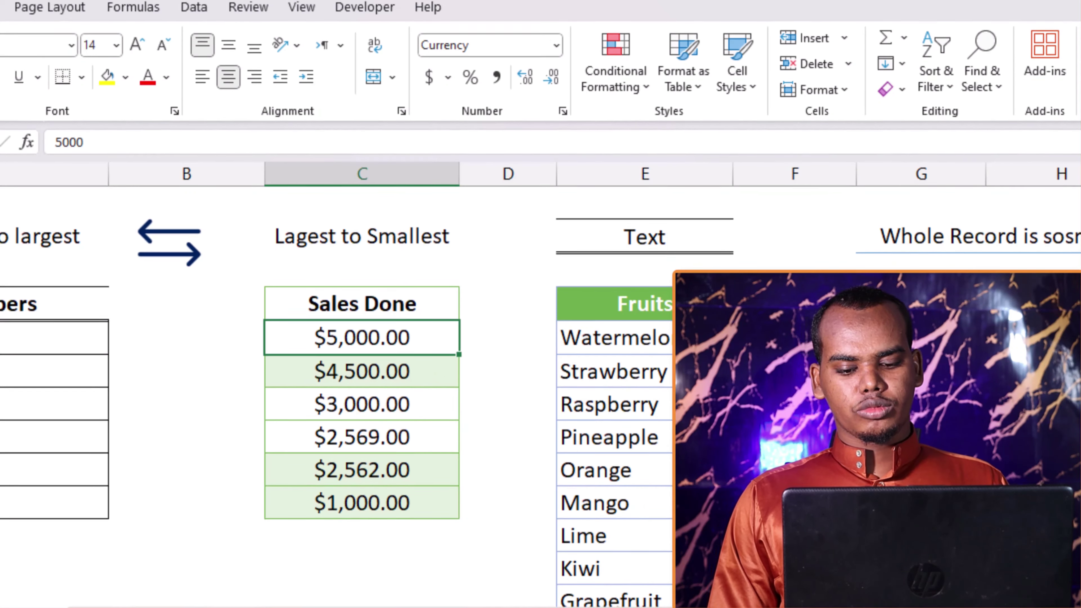
Sort the Fruits text column alphabetically from A to Z
scroll(540, 383, "right", 3)
scroll(540, 383, "right", 3)
scroll(540, 383, "left", 2)
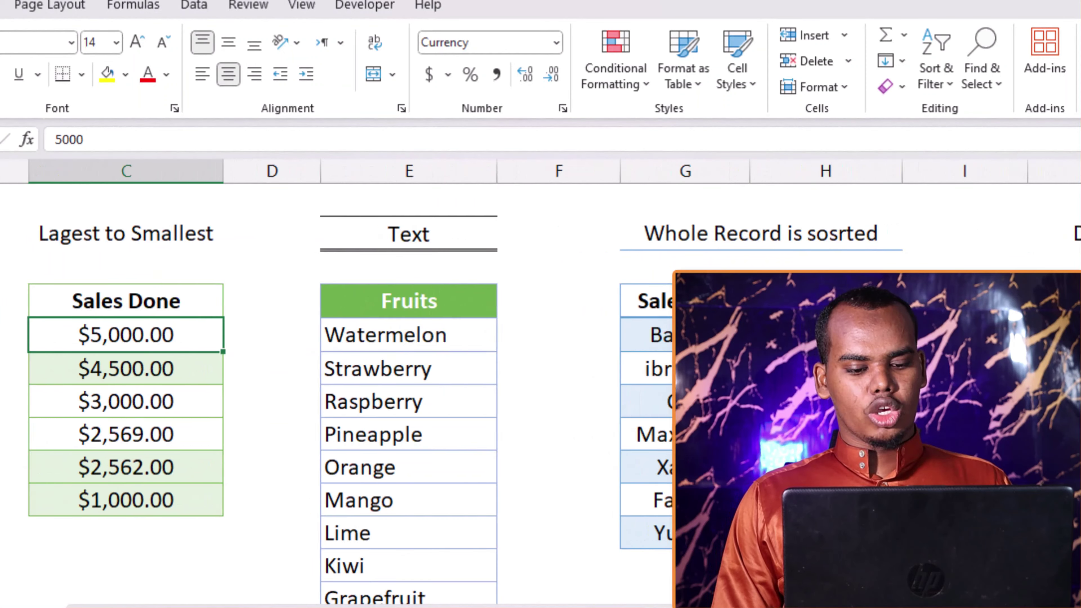
scroll(623, 552, "right", 3)
scroll(311, 369, "down", 1)
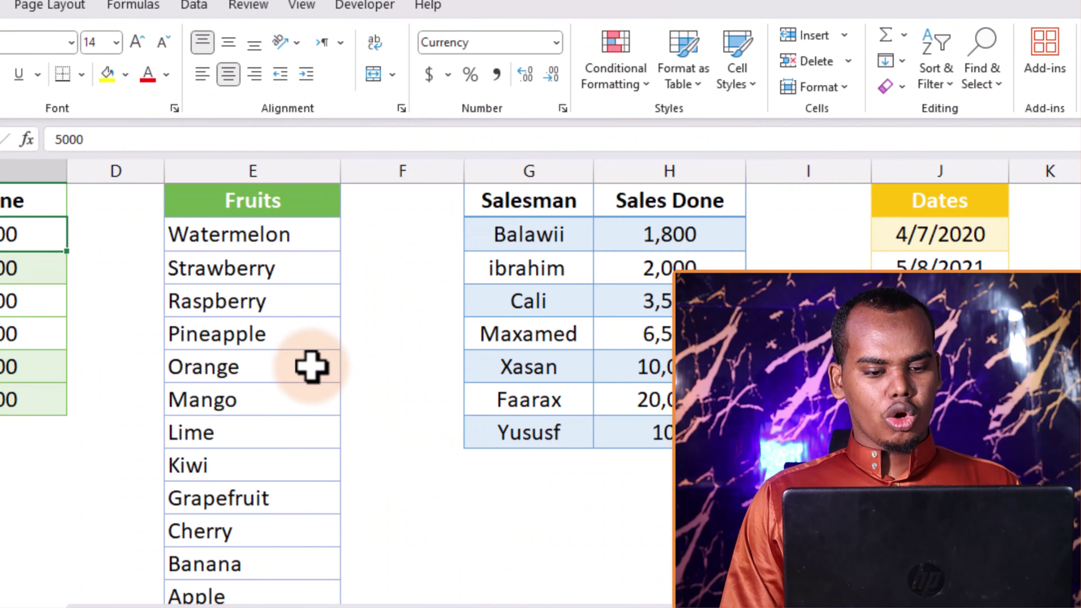
scroll(238, 277, "down", 1)
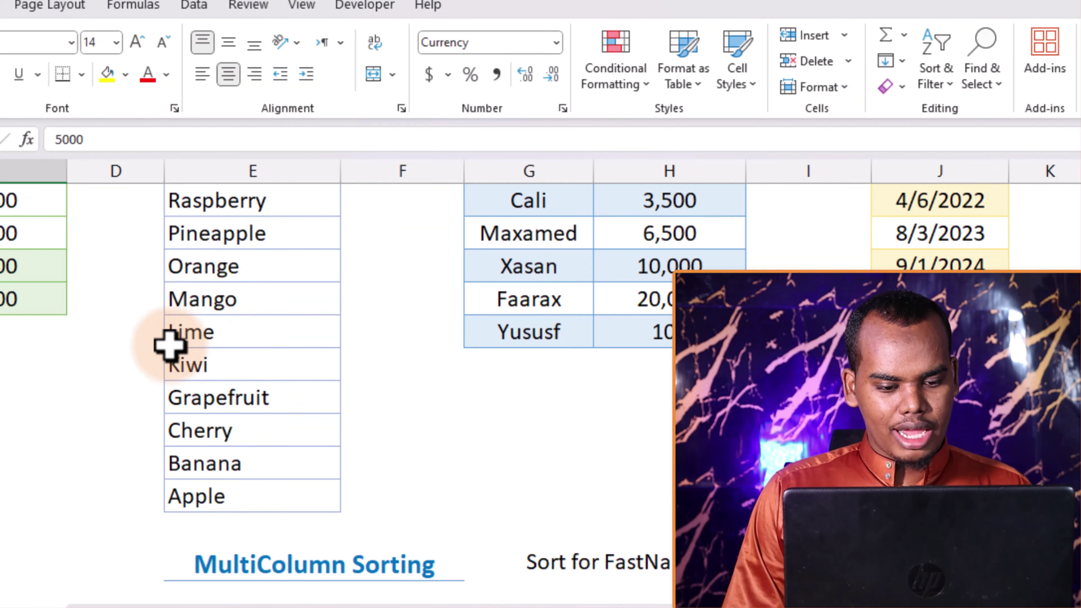
scroll(213, 426, "up", 2)
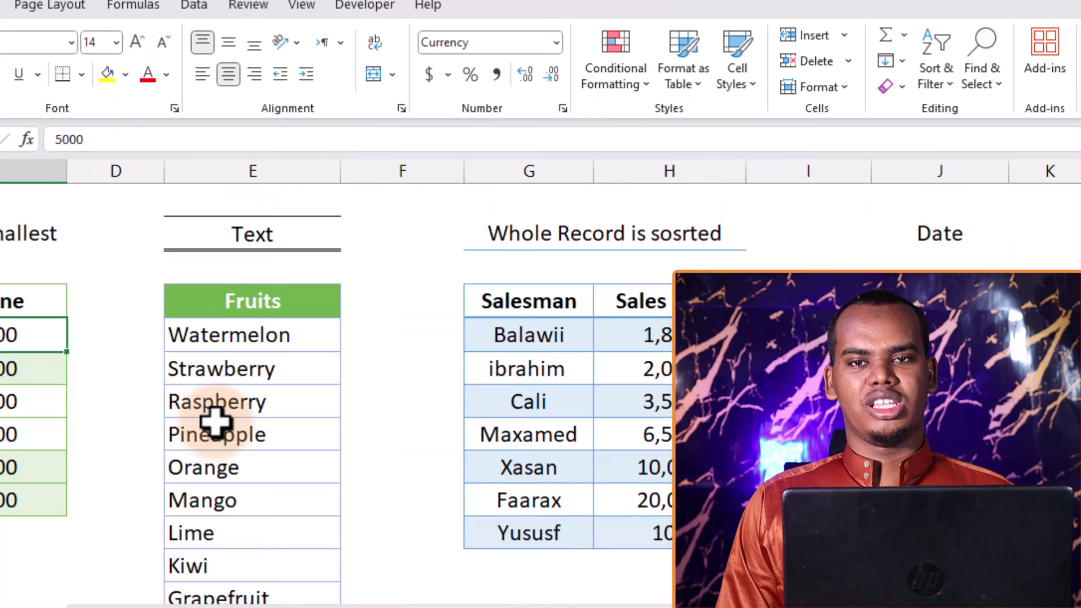
left_click(235, 388)
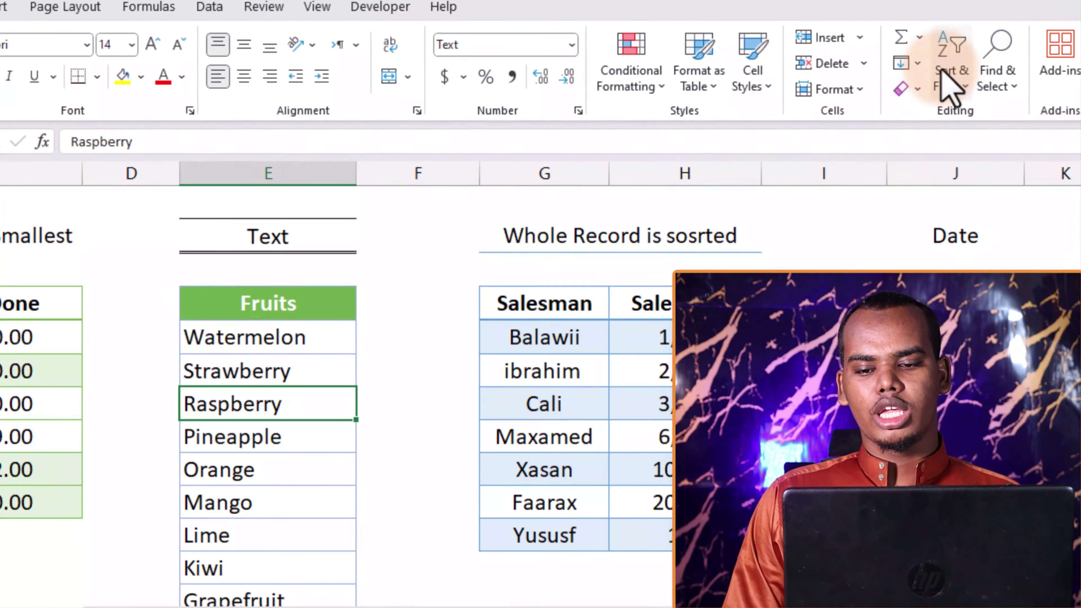
left_click(943, 72)
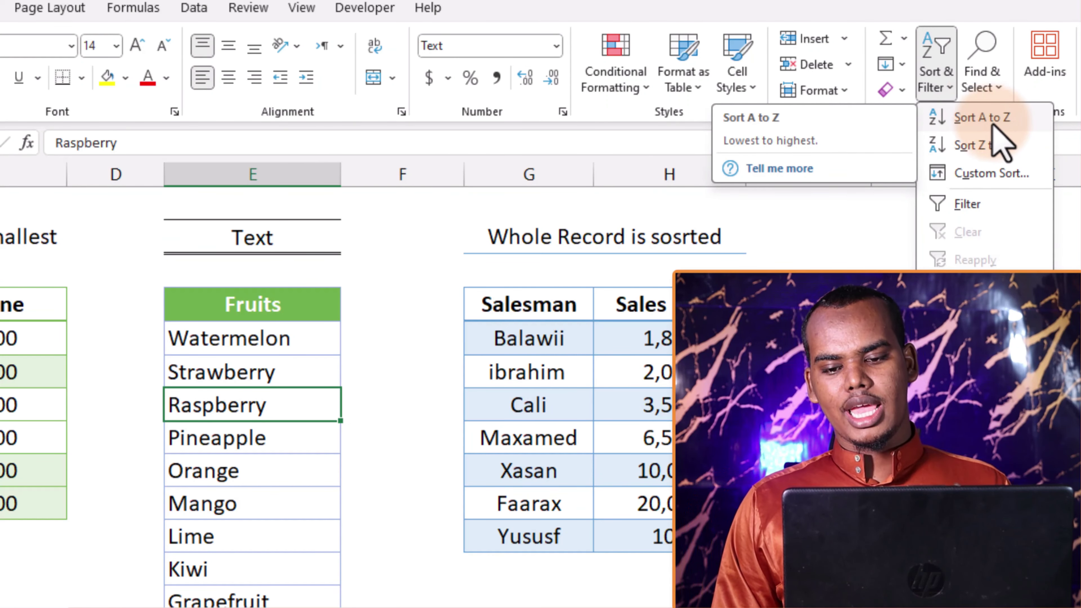
left_click(1007, 122)
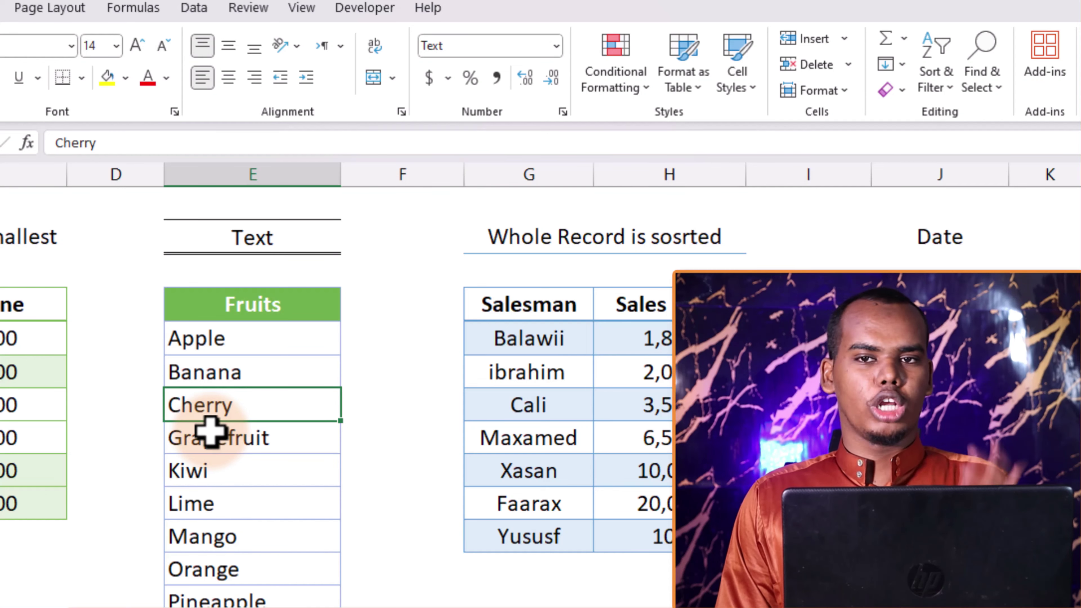
scroll(210, 460, "down", 2)
scroll(212, 464, "up", 1)
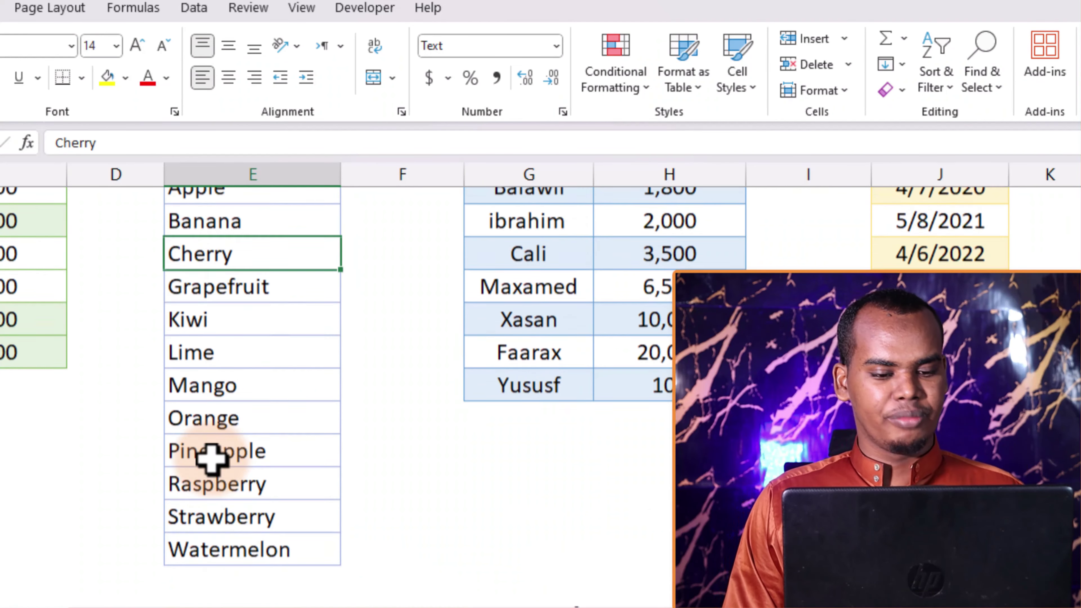
scroll(211, 458, "up", 2)
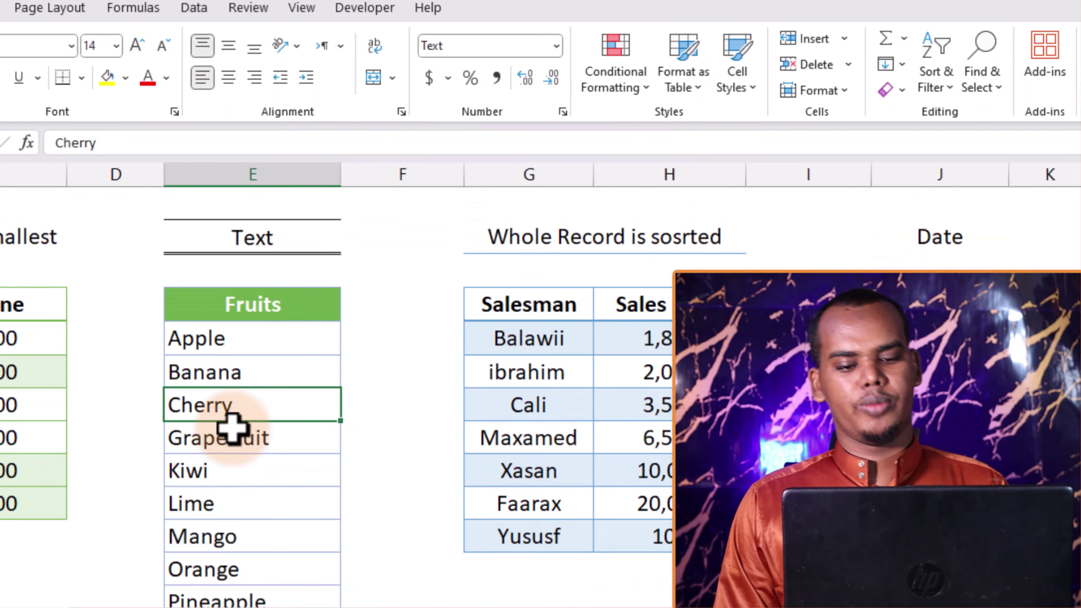
scroll(234, 423, "down", 1)
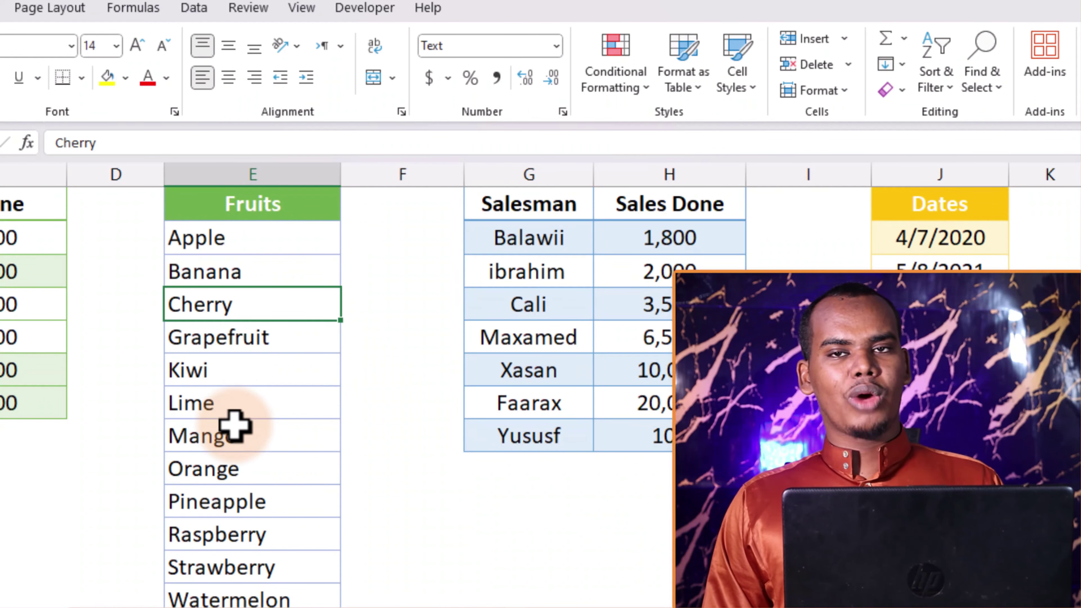
scroll(233, 424, "up", 1)
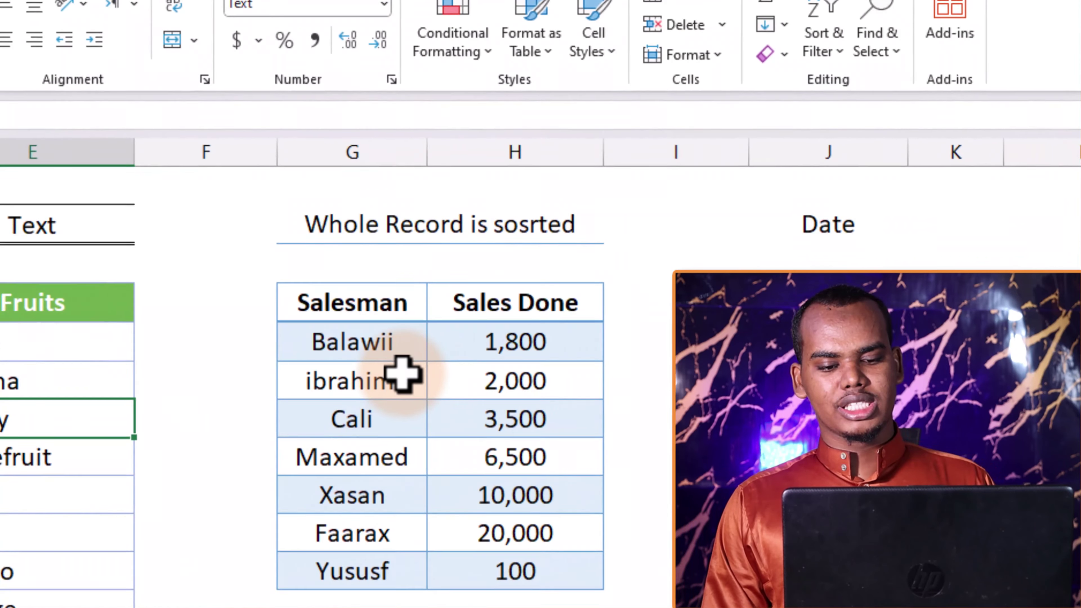
Sort the whole Salesman and Sales Done records by Sales Done from largest to smallest
left_click(567, 371)
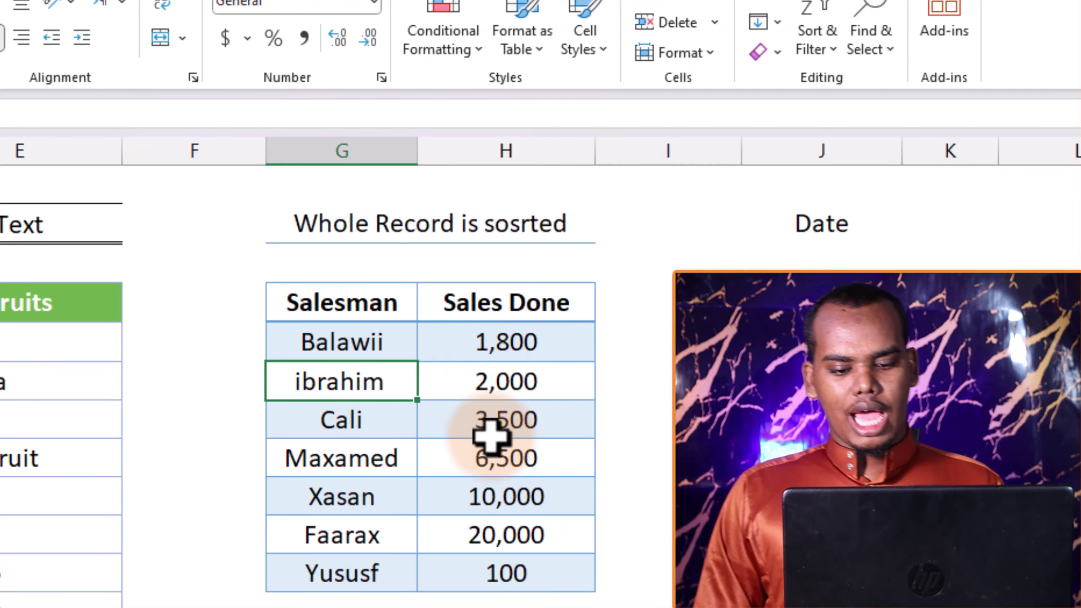
left_click(460, 419)
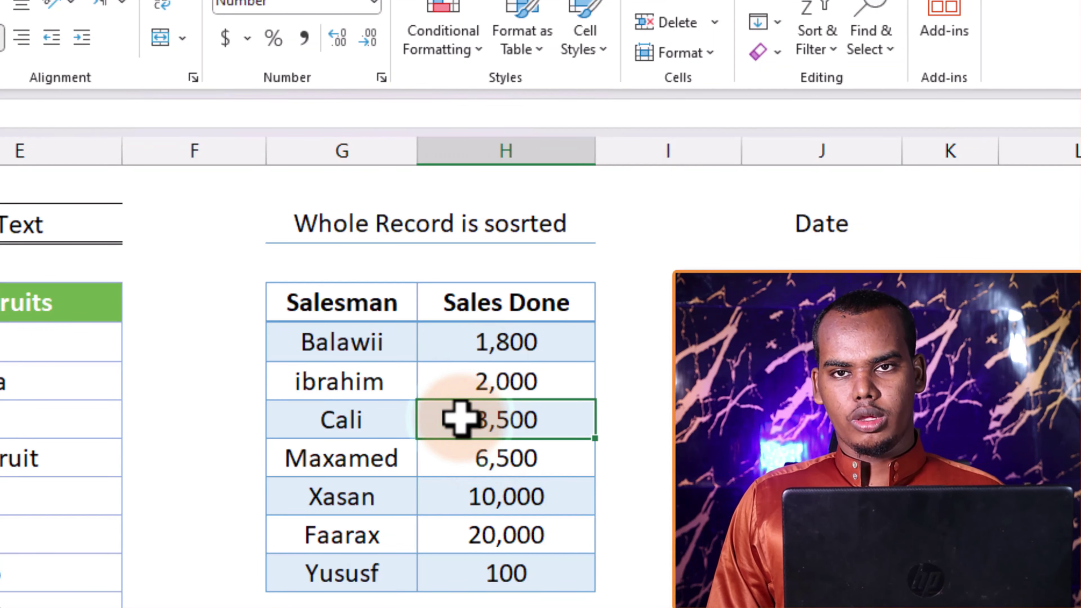
right_click(460, 419)
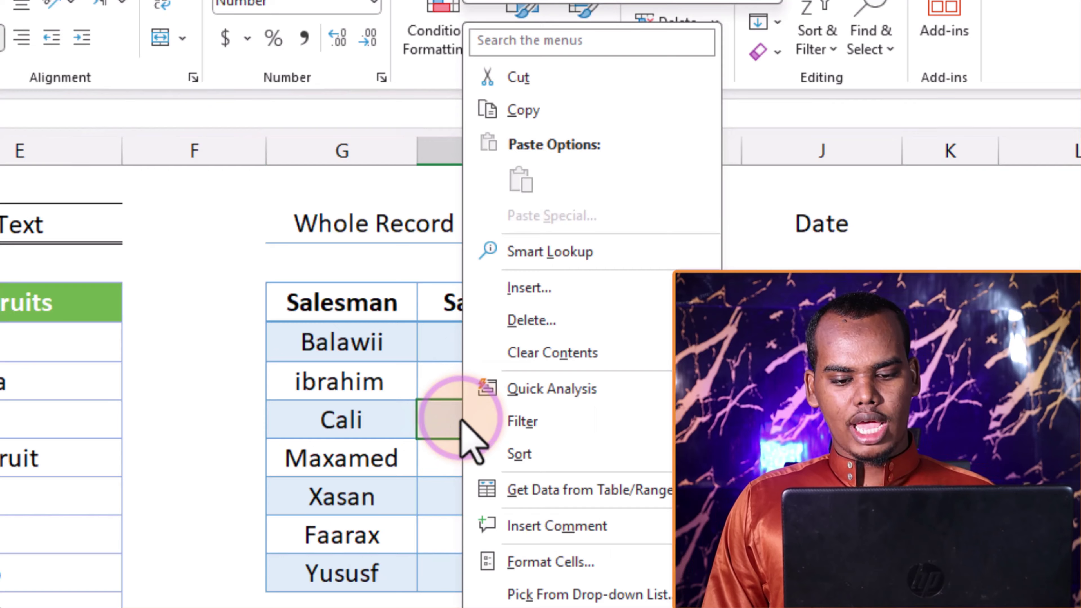
mouse_move(547, 457)
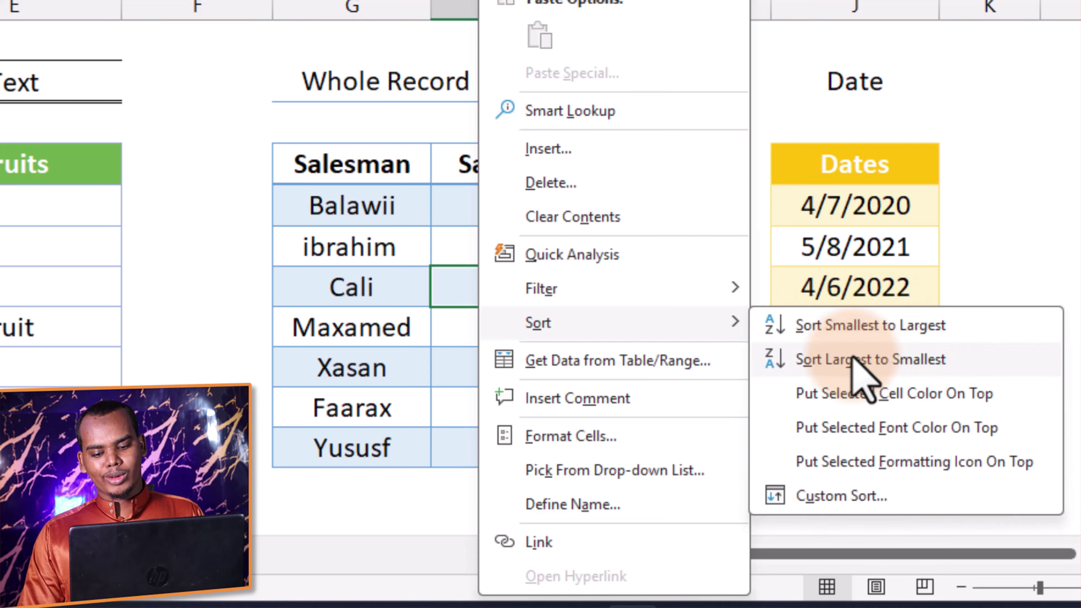
left_click(870, 358)
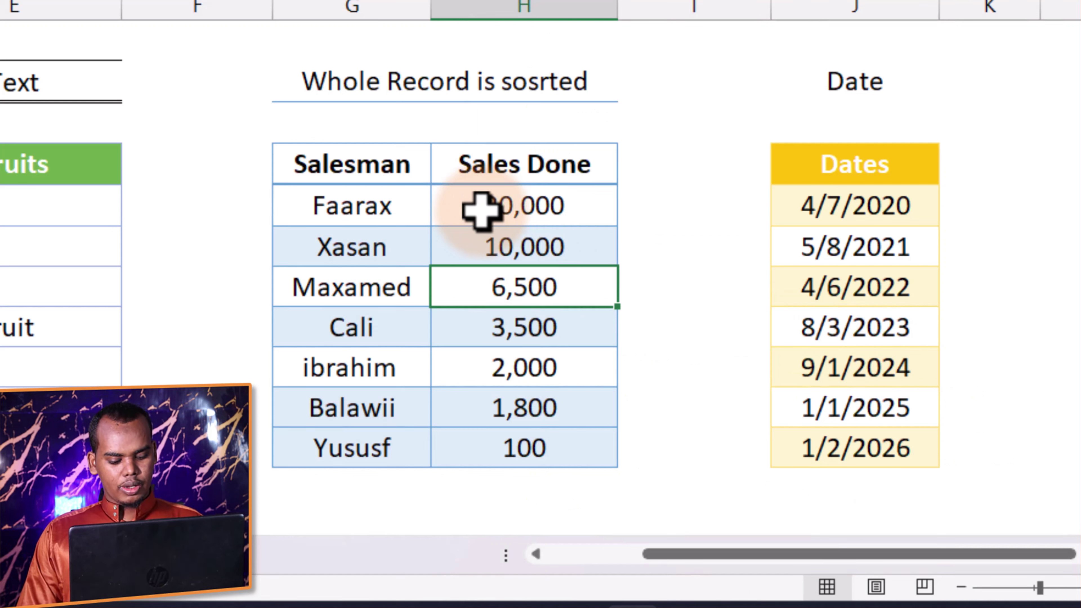
Undo and redo the last sort to compare how each salesman's row moves together with its sales value
key("ctrl+z")
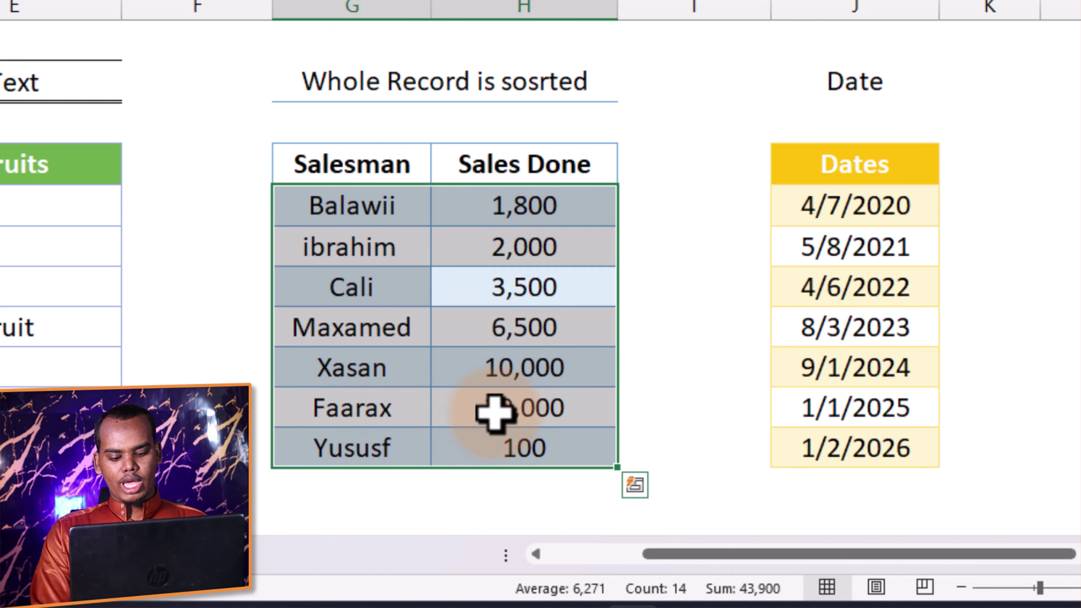
key("ctrl+y")
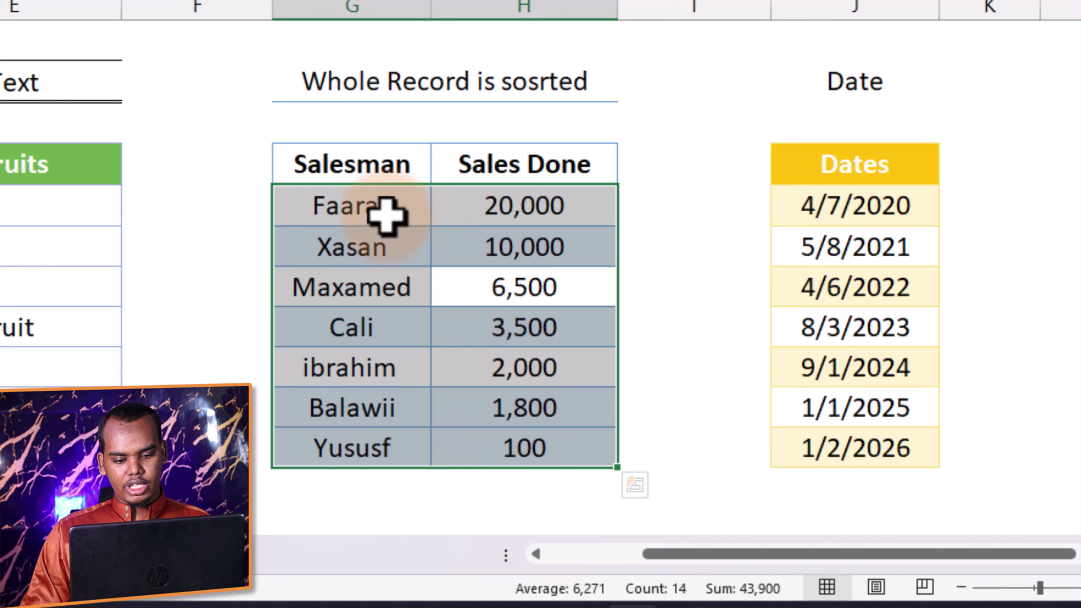
left_click(376, 206)
left_click(564, 208)
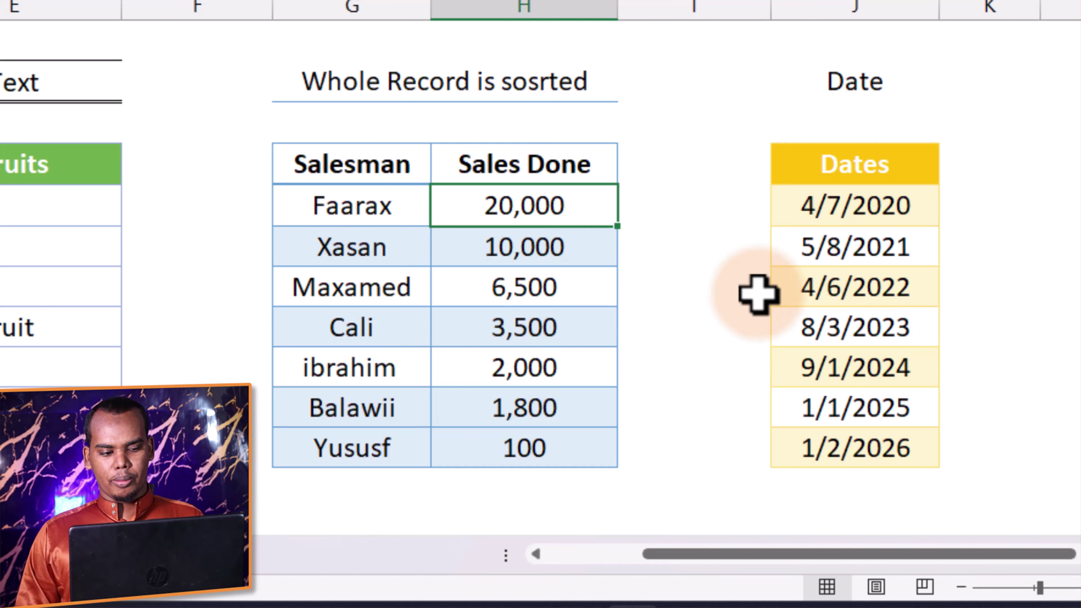
Sort the Dates column from newest to oldest and open its custom Sort settings
left_click(860, 277)
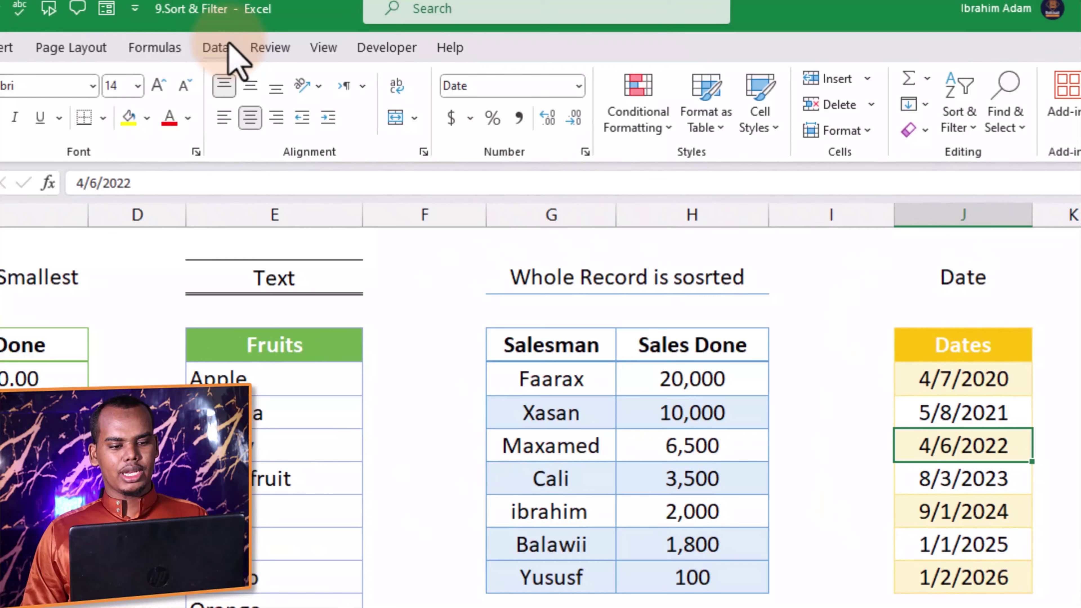
left_click(228, 45)
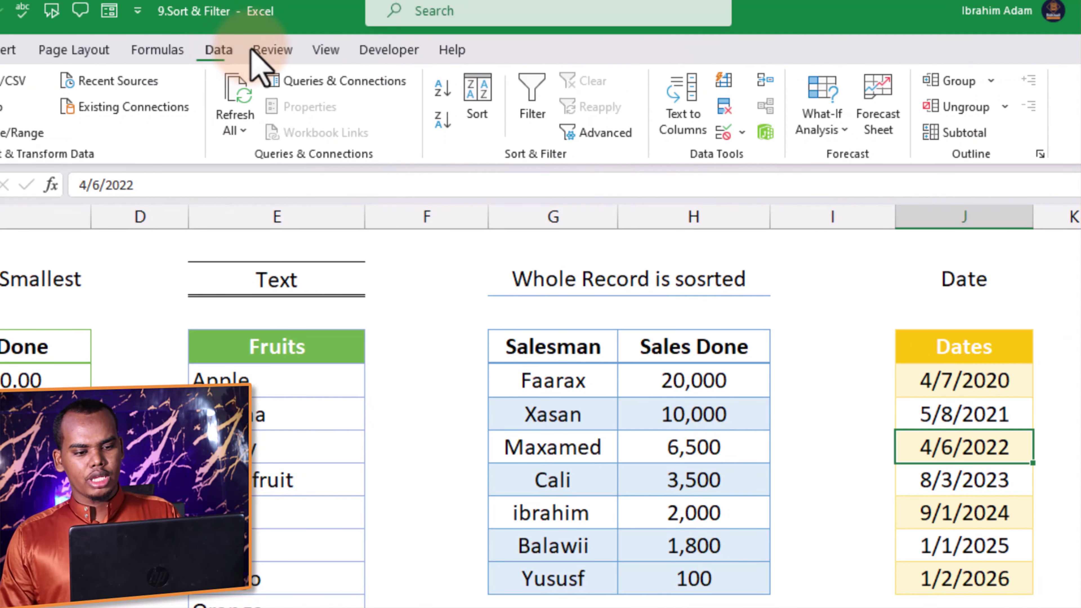
left_click(442, 90)
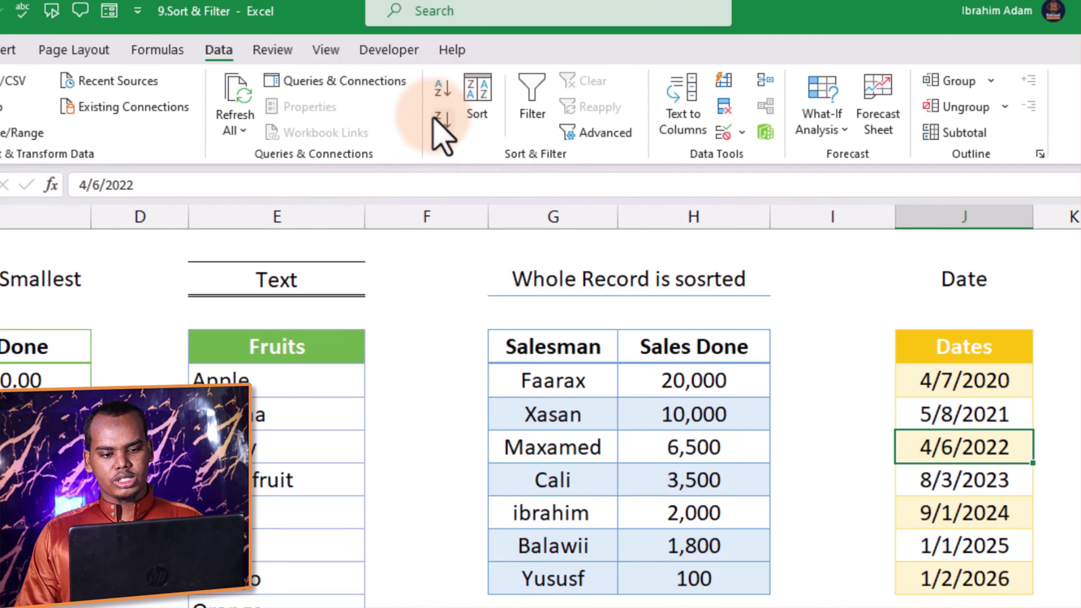
left_click(444, 119)
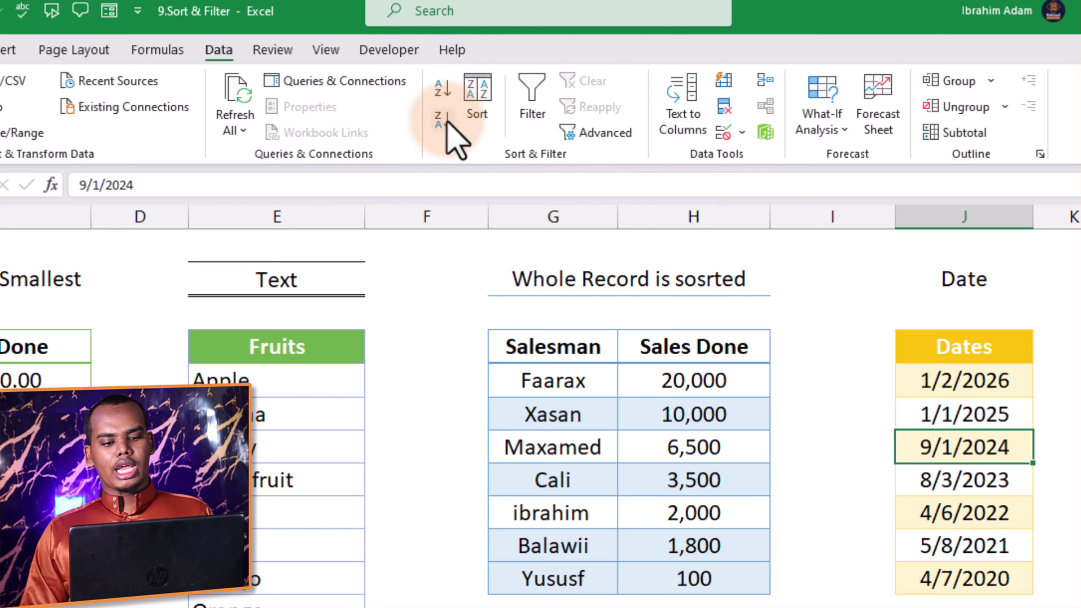
left_click(476, 100)
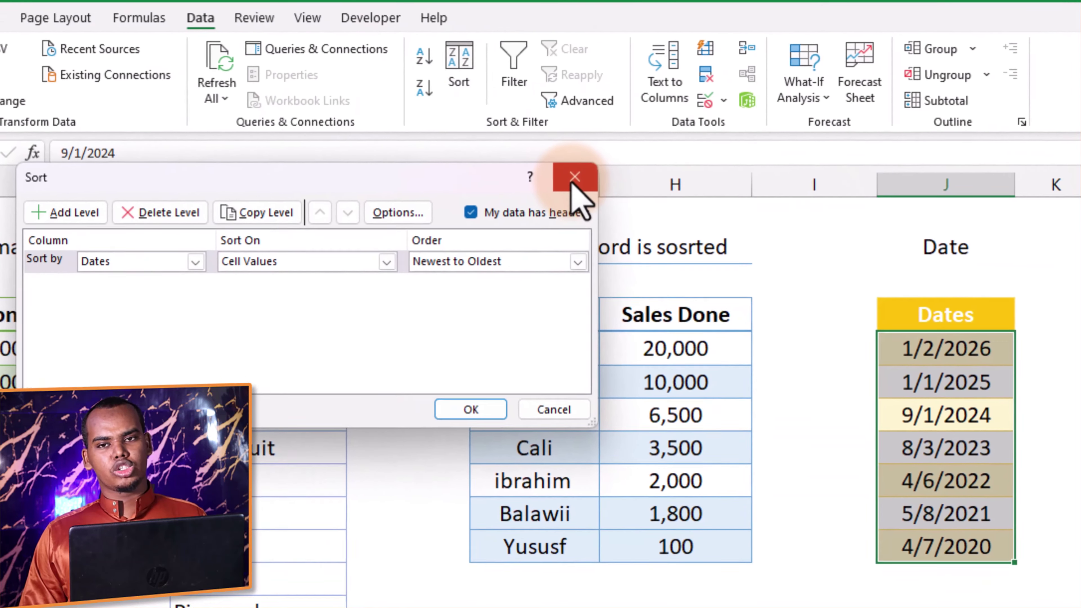
Close the custom Sort settings and display the Home ribbon's sort and filter options for the Dates column
left_click(593, 209)
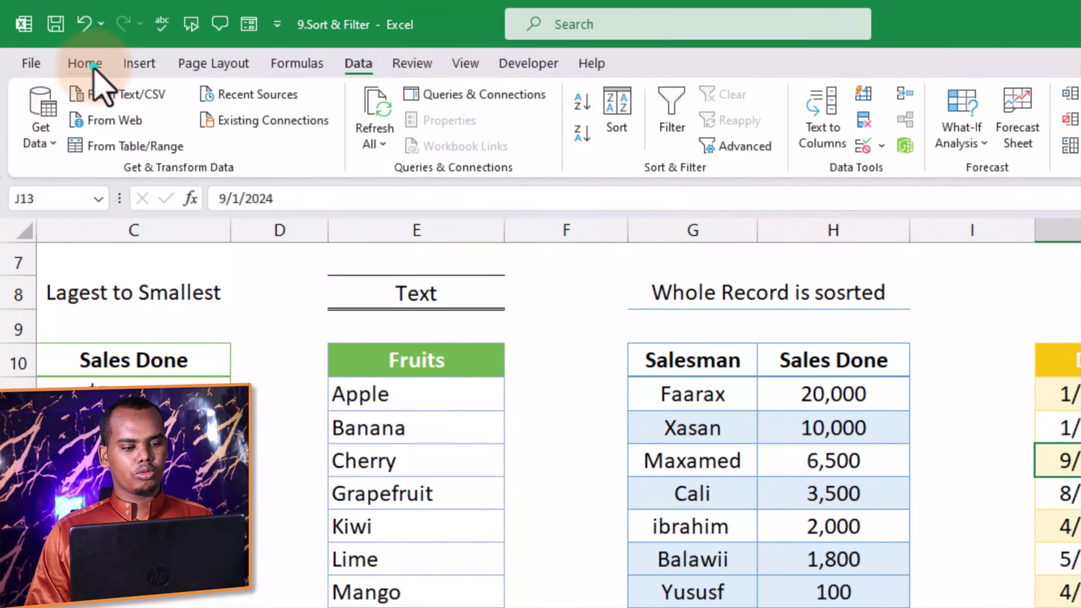
left_click(79, 64)
left_click(895, 128)
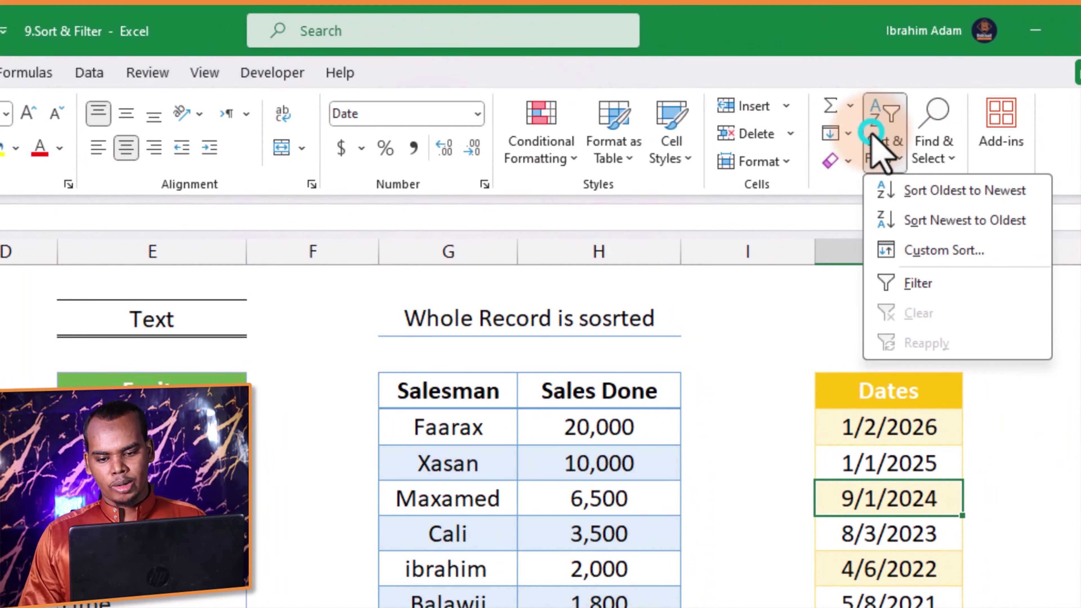
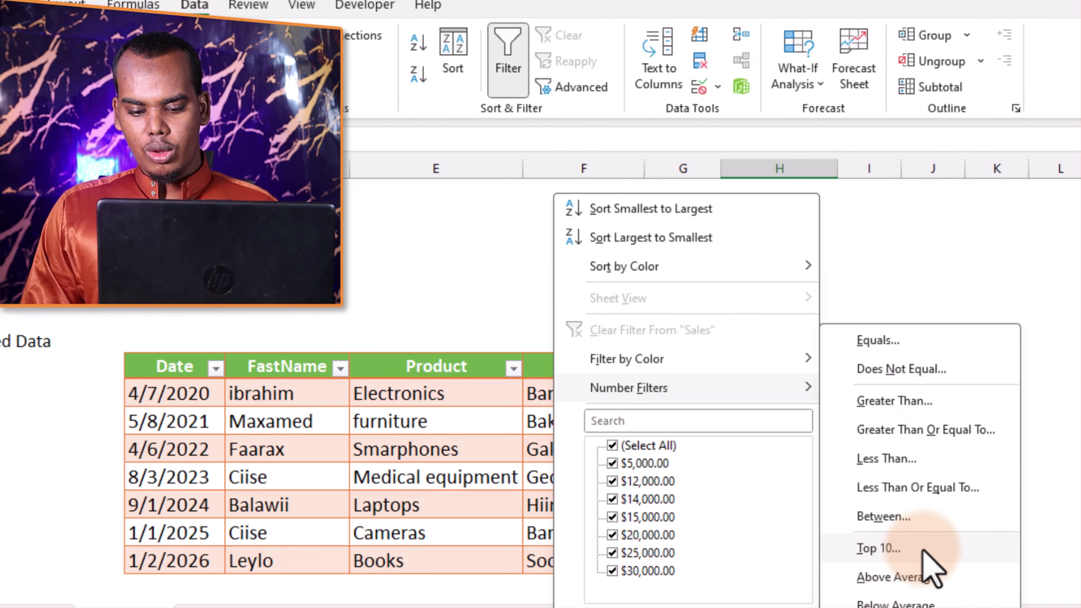
Filter the Sales column to values less than 14,000 and clear that filter again
left_click(915, 460)
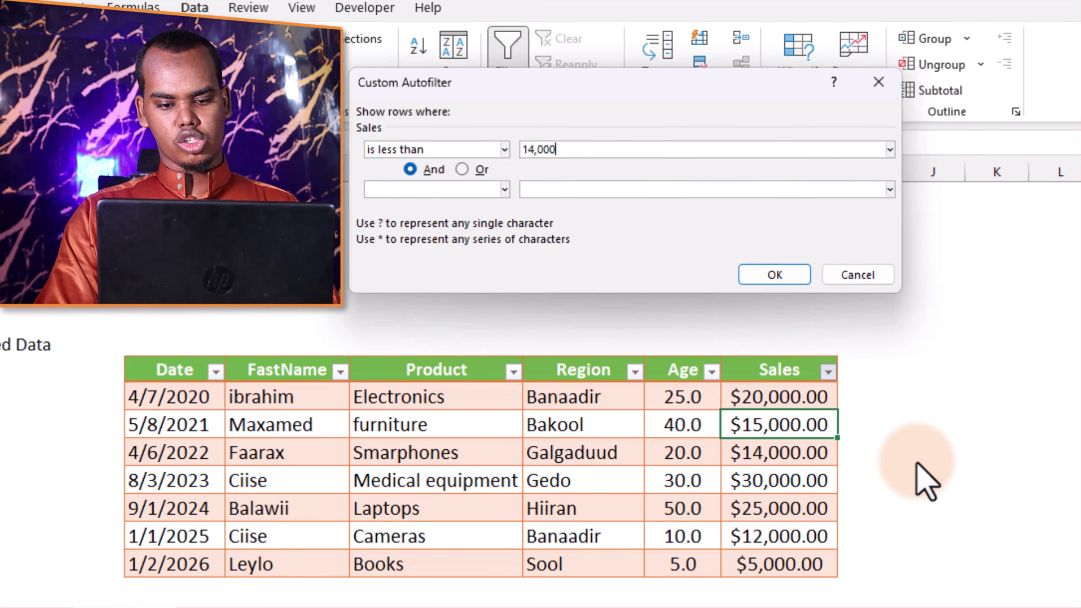
key("Return")
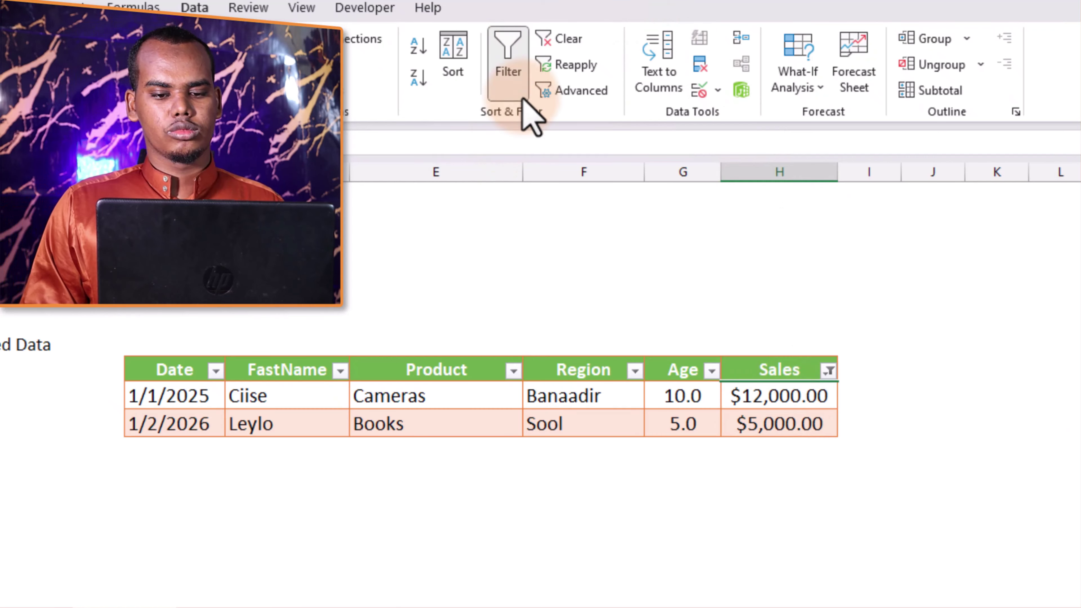
left_click(581, 37)
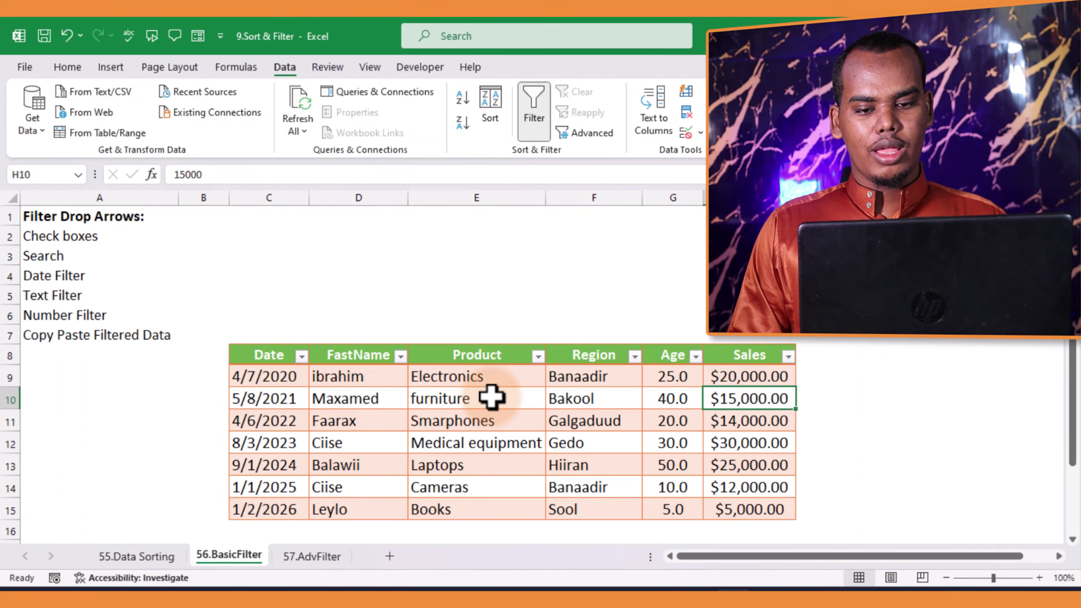
Filter the Region column so that only the Banaadir records are shown
scroll(492, 397, "down", 1)
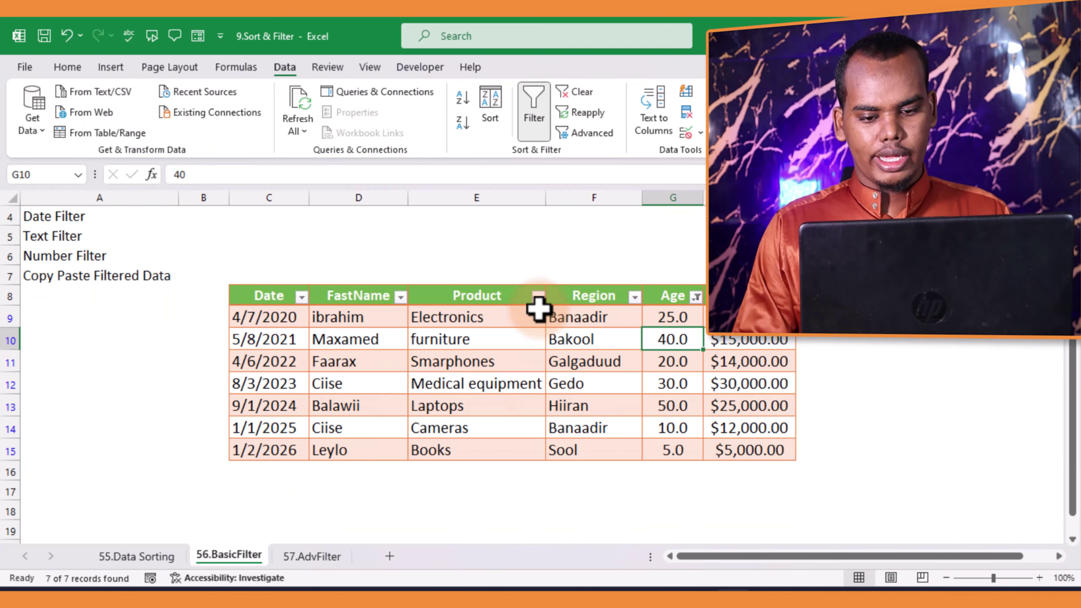
left_click(611, 300)
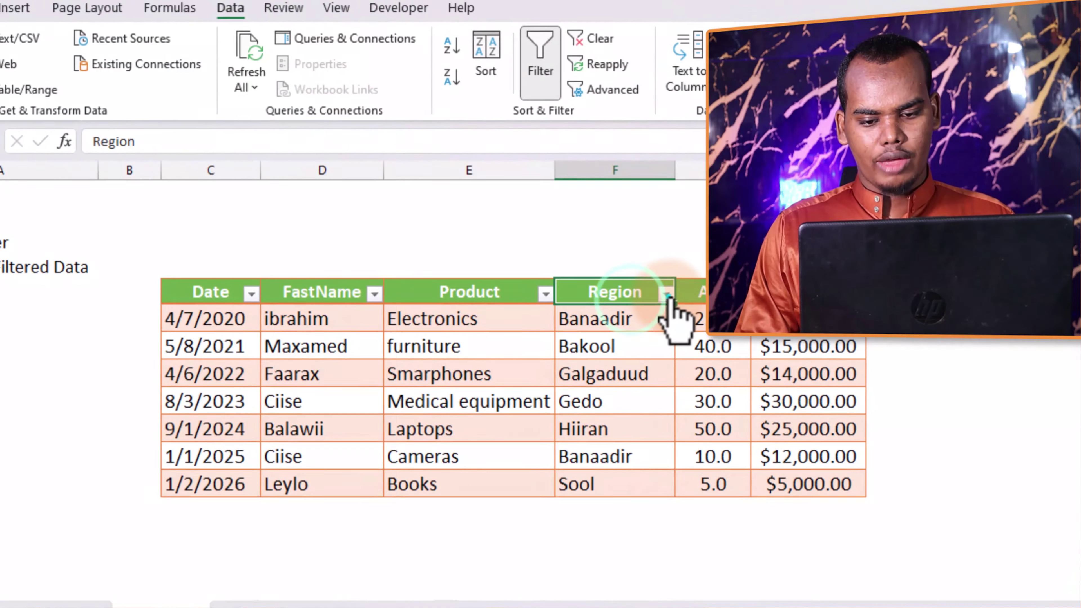
left_click(666, 293)
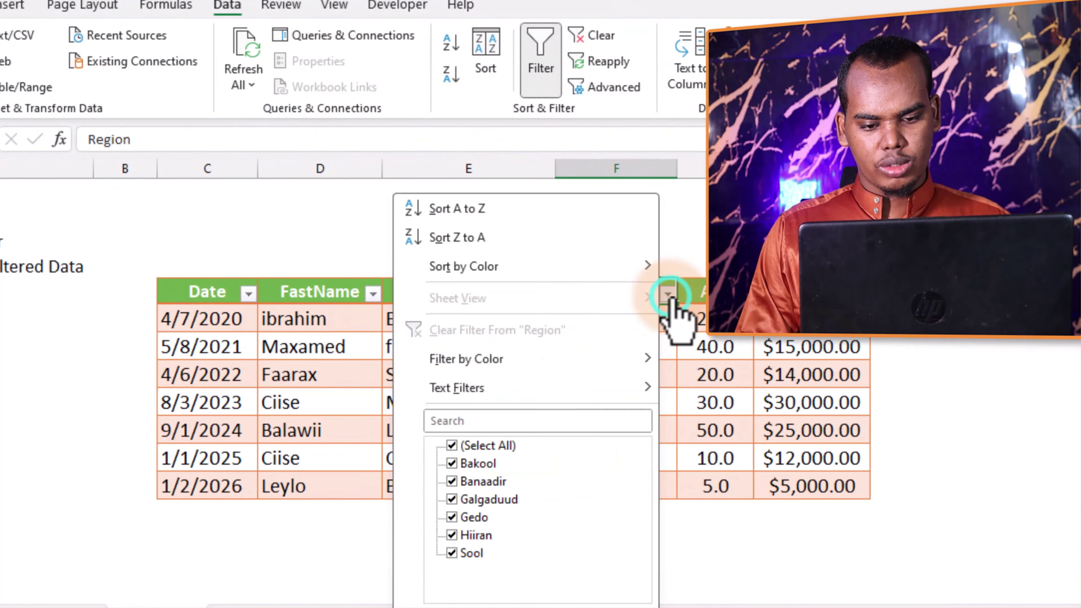
mouse_move(630, 405)
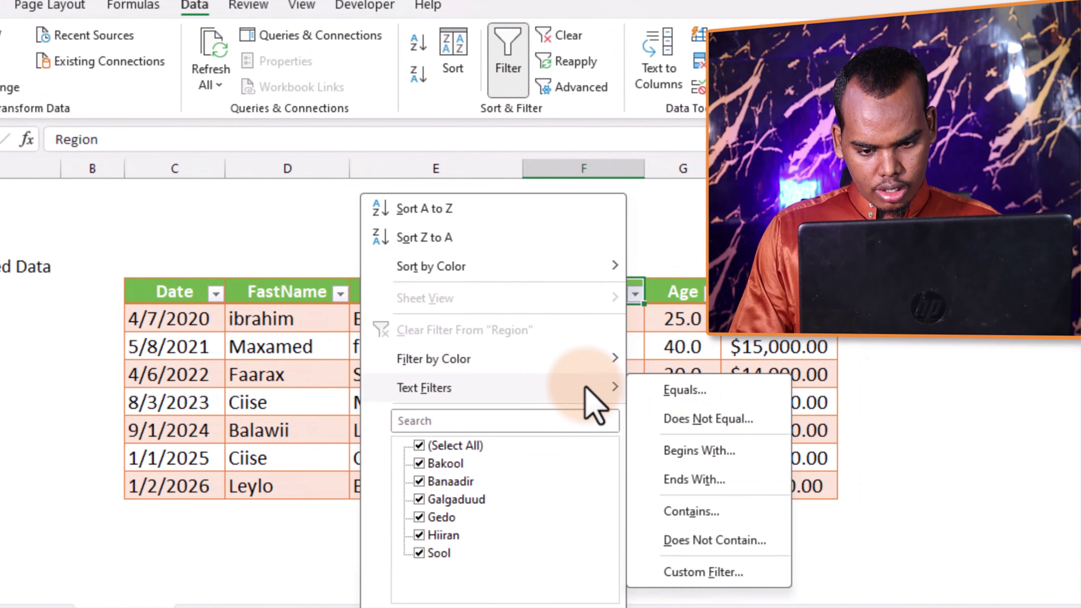
left_click(464, 445)
left_click(465, 482)
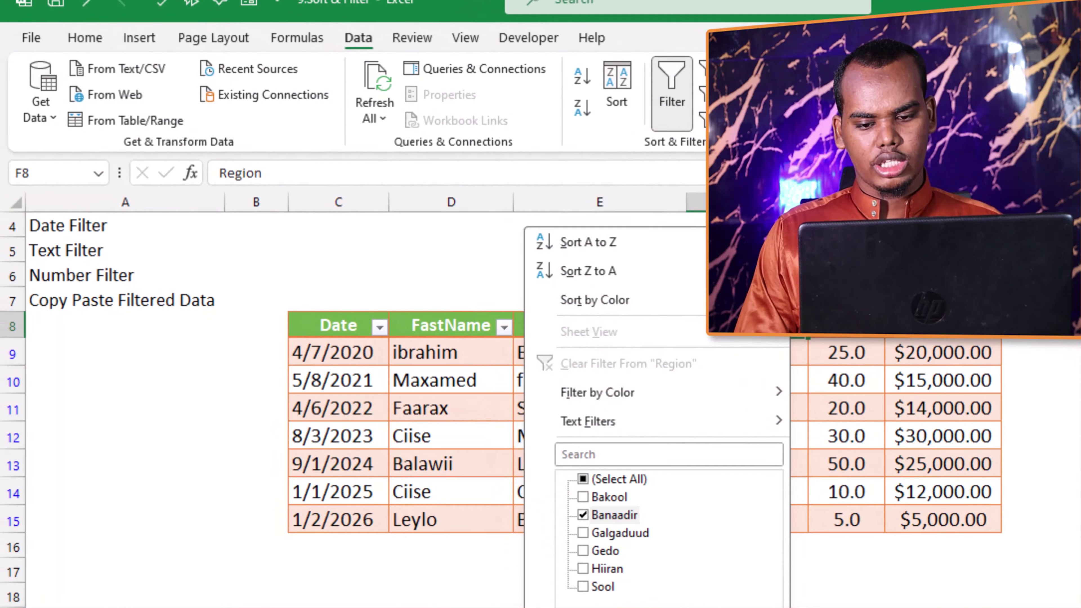
key("Return")
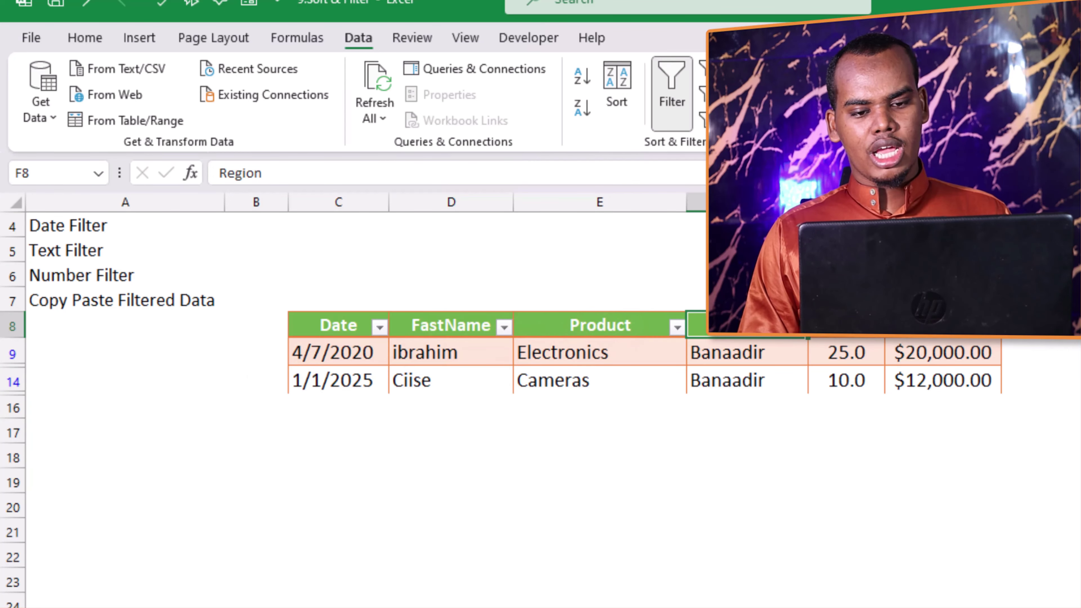
Switch off the table's filtering and restore the Banaadir region filter
left_click(671, 84)
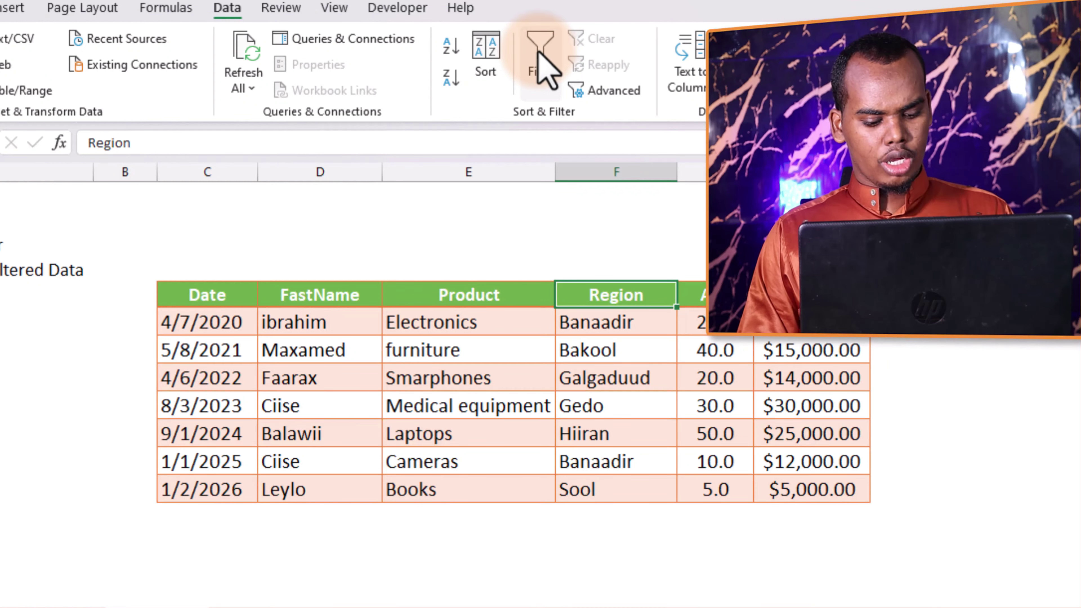
left_click(545, 68)
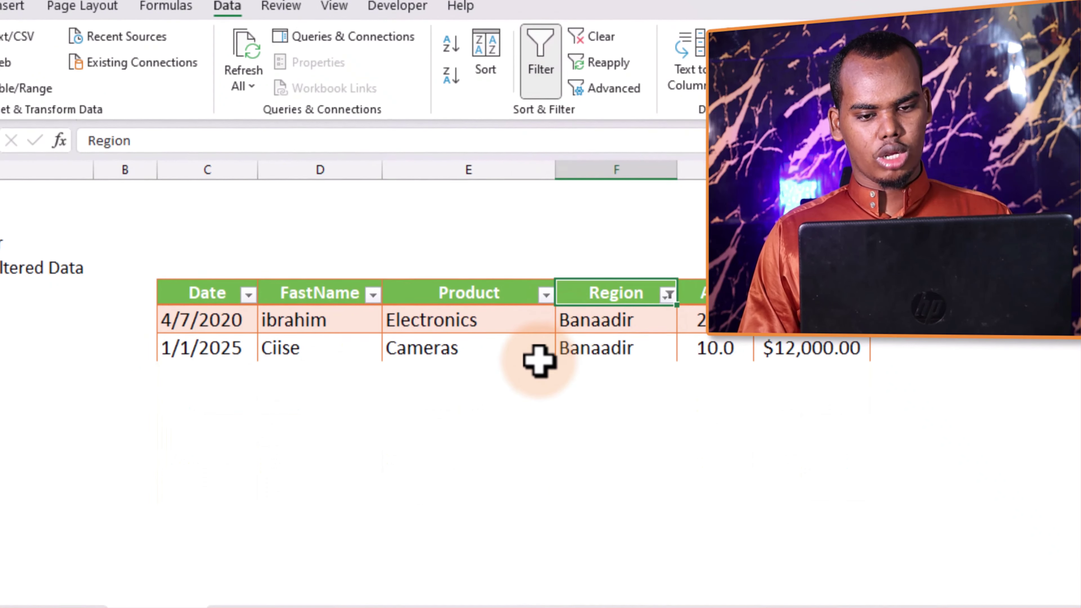
left_click(537, 362)
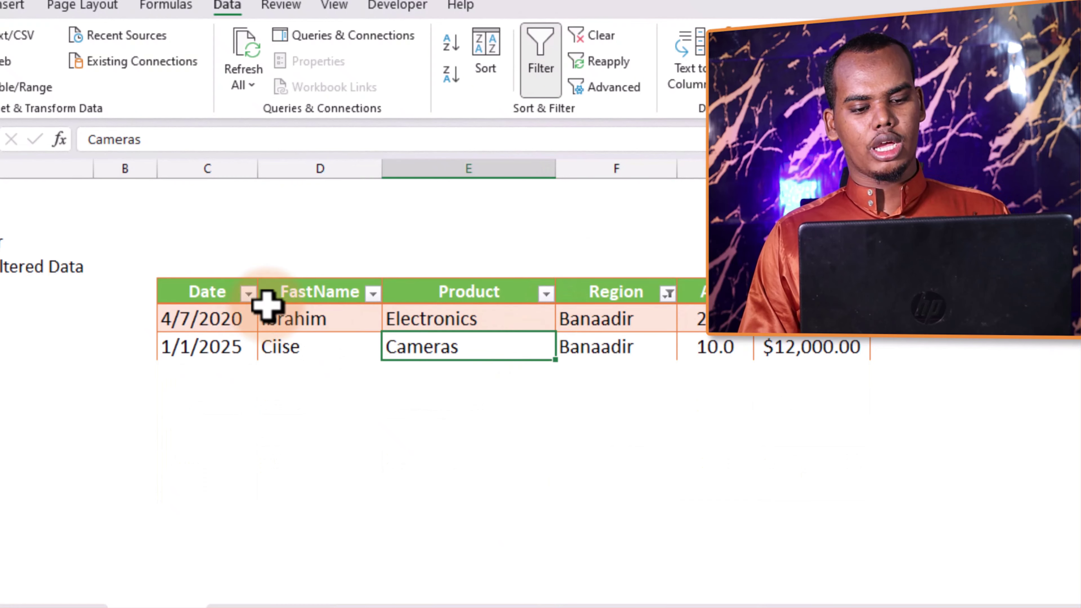
Copy the filtered table with its headers and paste it into a new worksheet starting at cell D7
left_click_drag(220, 296, 820, 348)
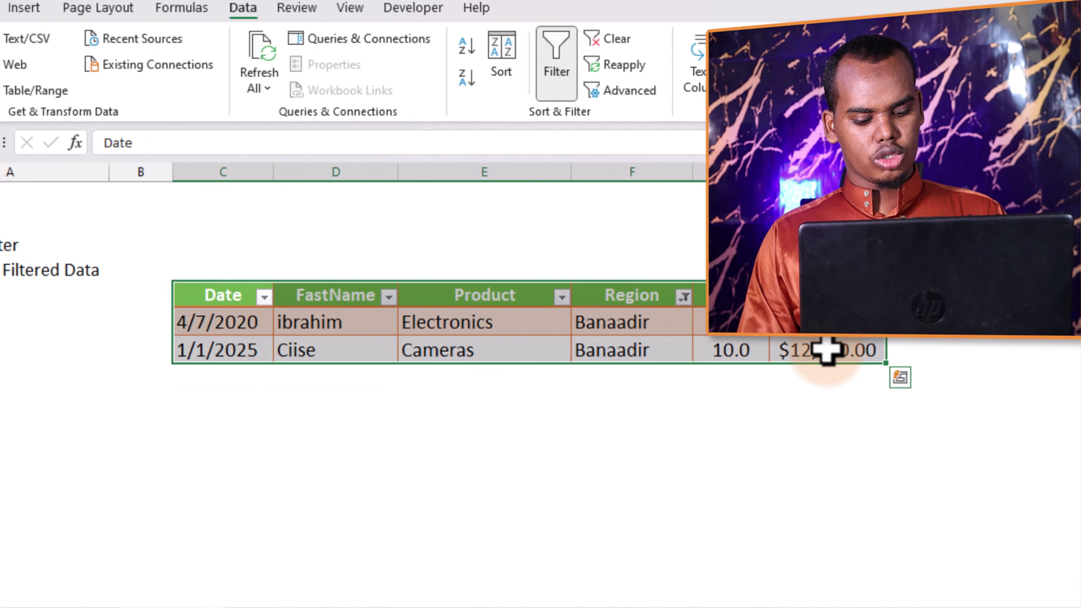
key("ctrl+c")
left_click(415, 566)
left_click(162, 257)
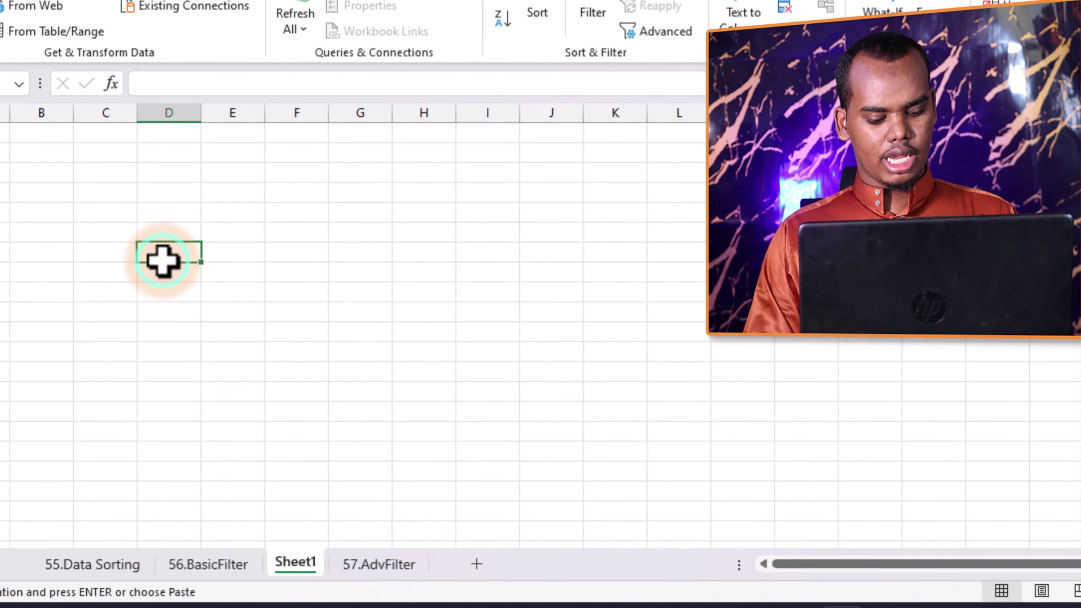
key("ctrl+v")
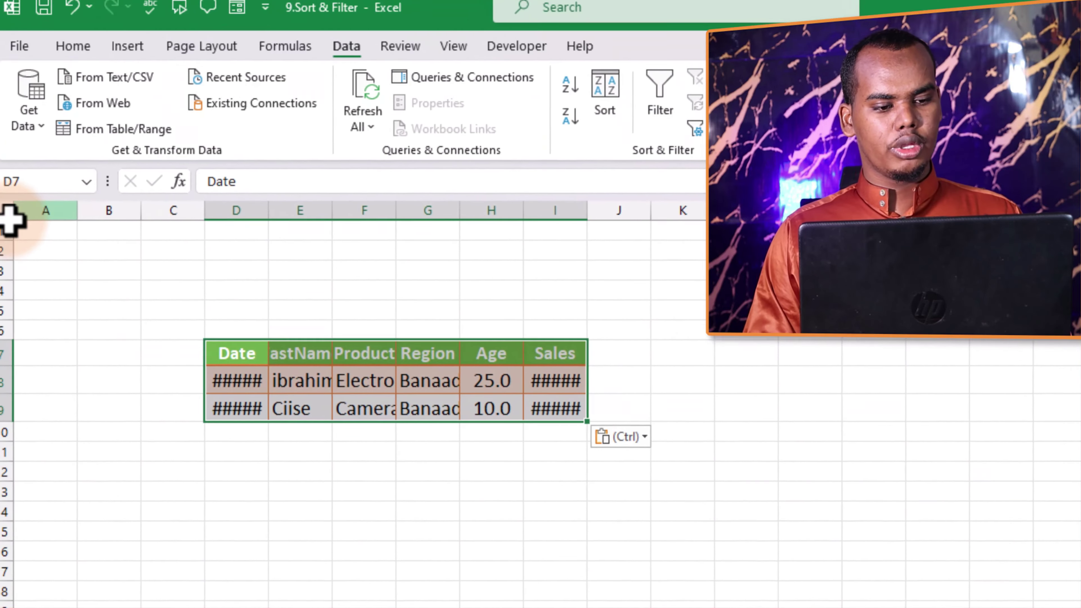
Autofit the width of all columns on the new worksheet
left_click(13, 218)
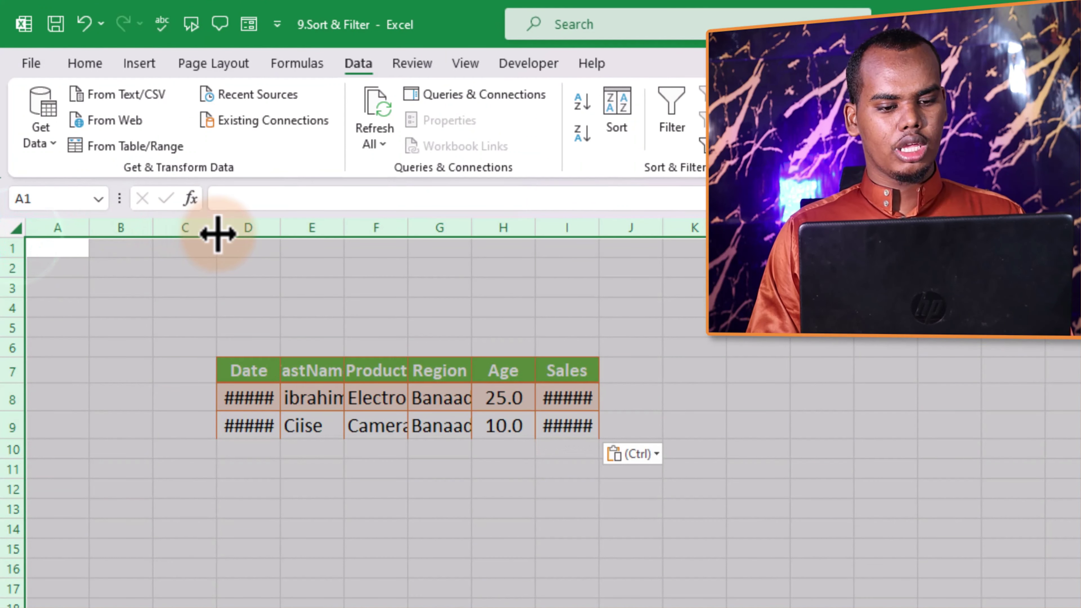
double_click(204, 210)
left_click(576, 475)
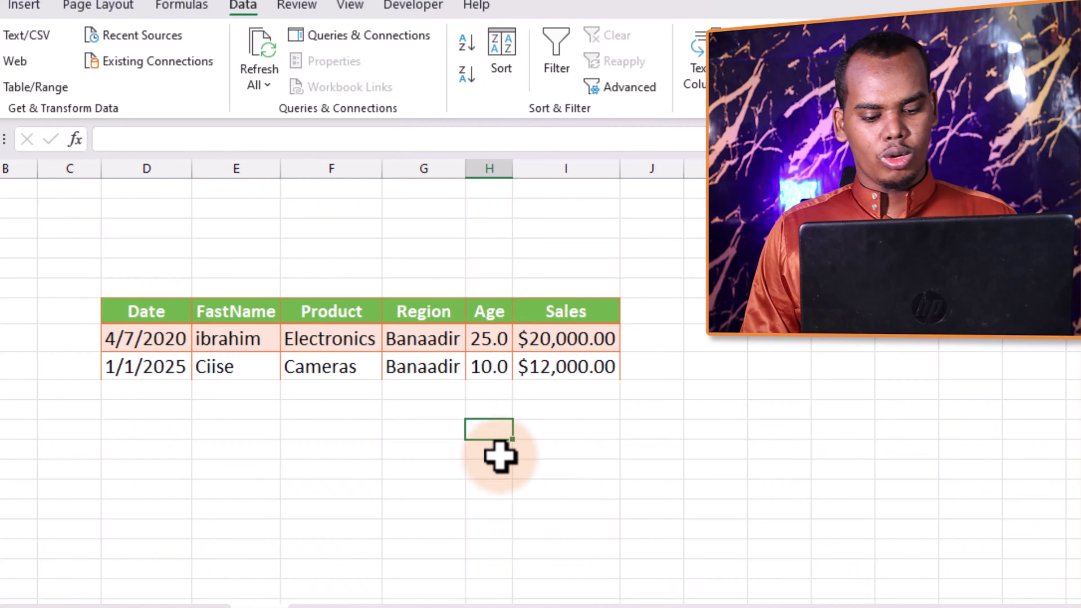
Return to the 56.BasicFilter sheet and cancel the copy mode on the filtered table
left_click(190, 604)
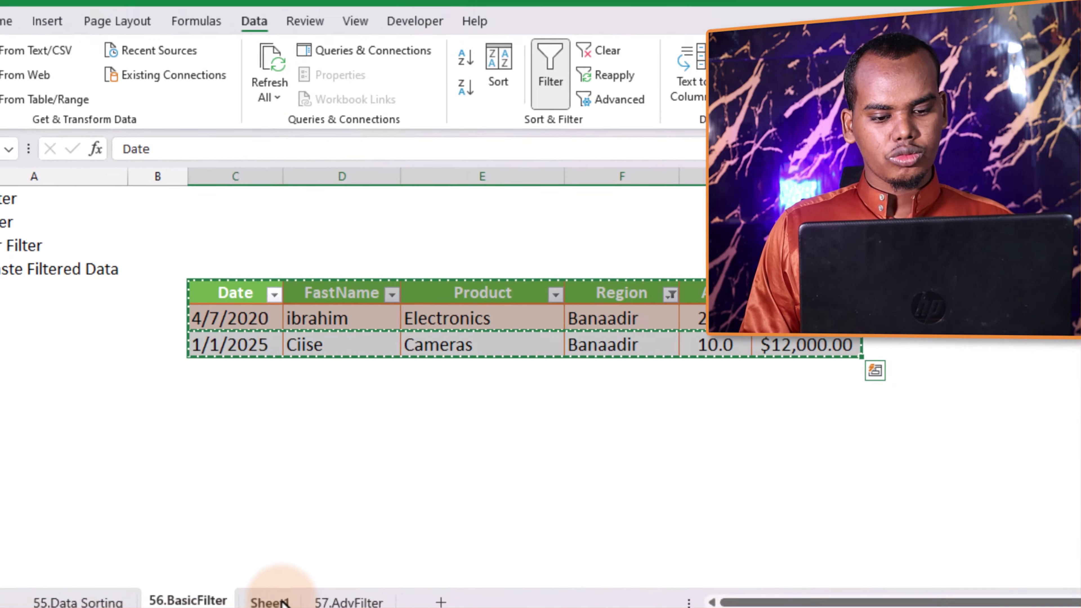
key("Escape")
scroll(294, 468, "up", 1)
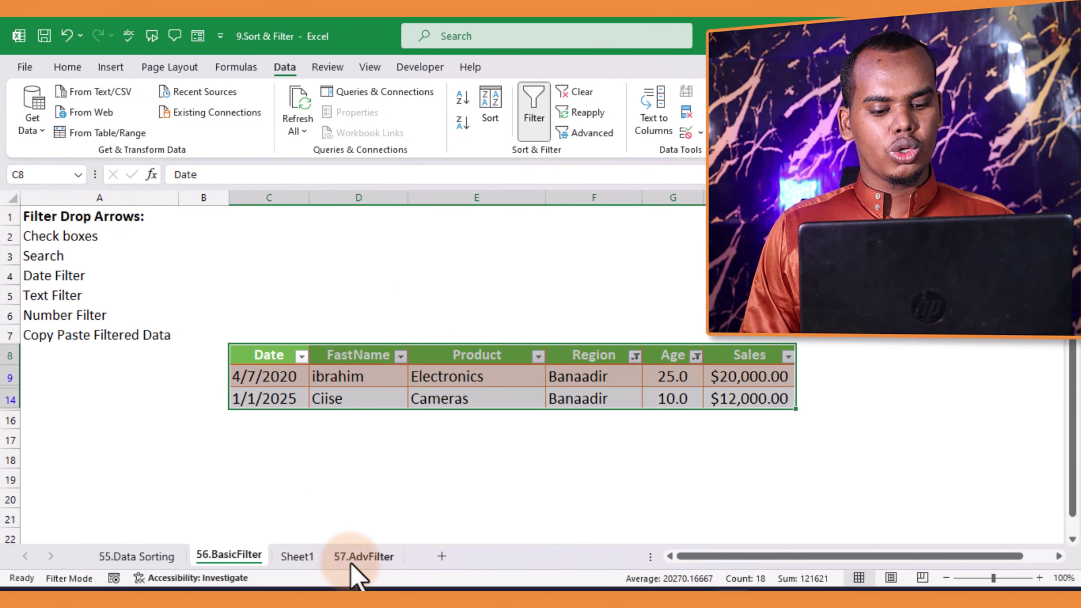
Open the 57.AdvFilter sheet and review its Advanced Filter notes and data table
left_click(362, 557)
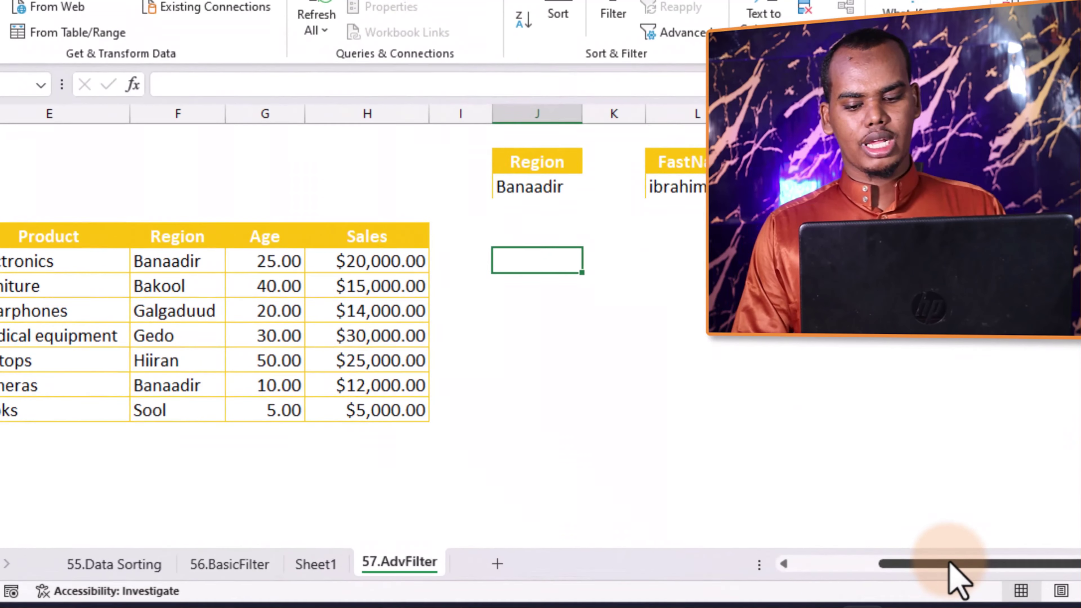
left_click_drag(806, 555, 706, 555)
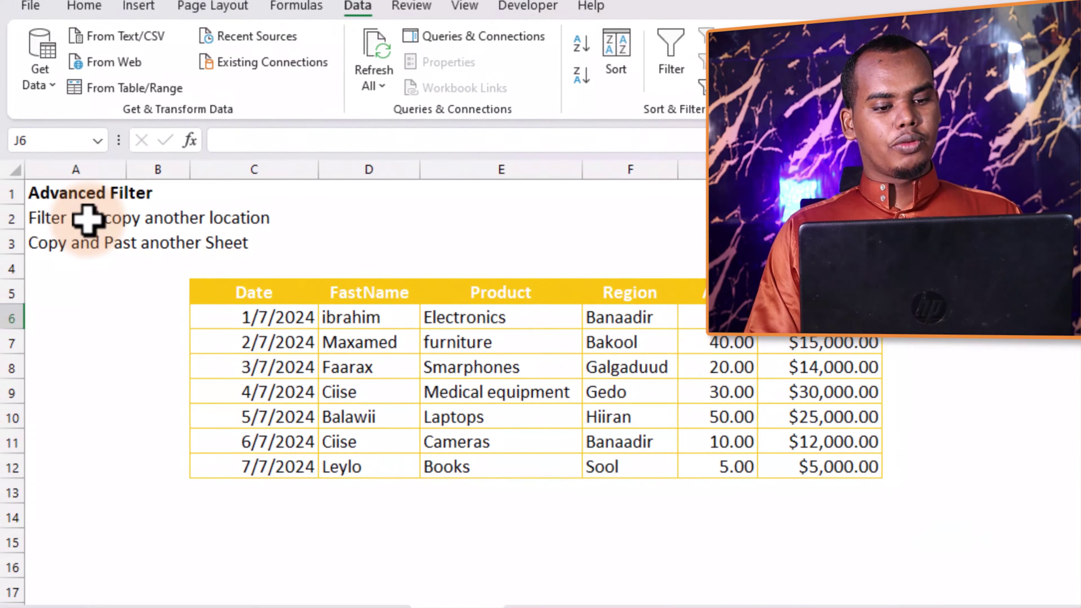
left_click(29, 160)
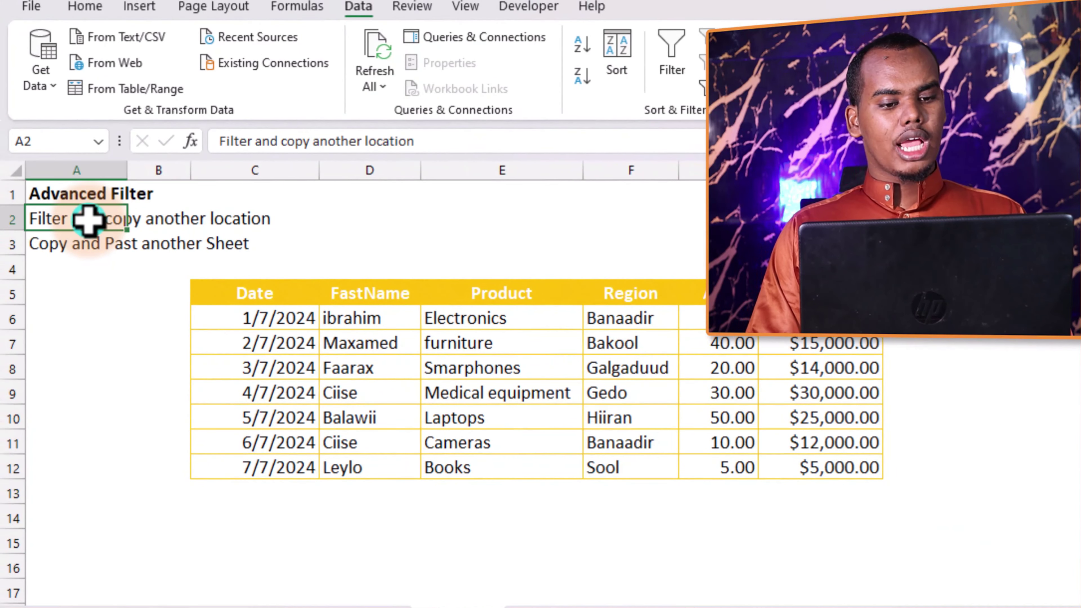
left_click(108, 340)
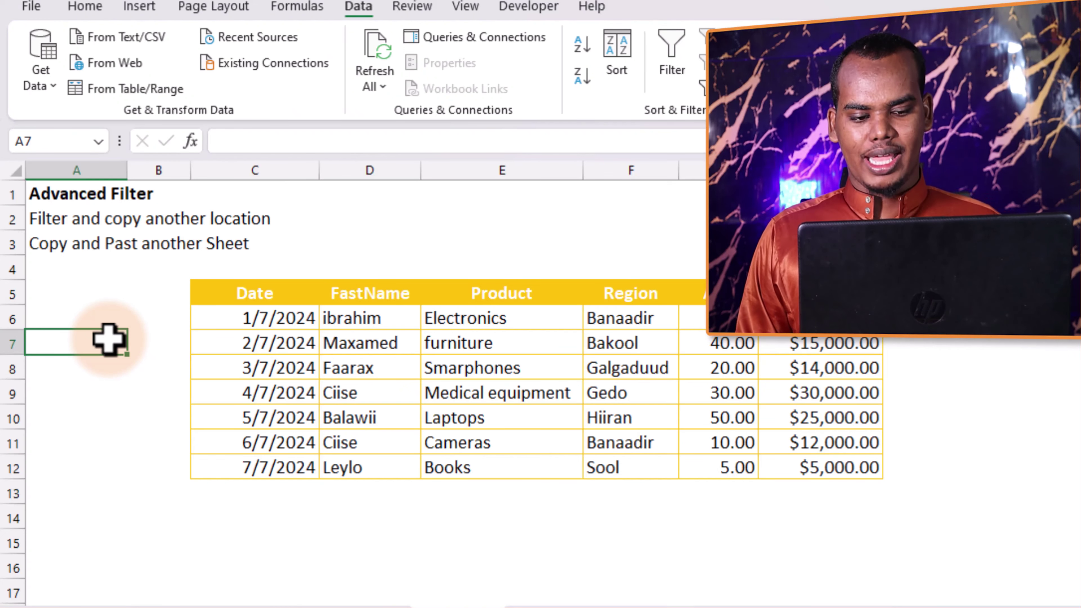
Turn the basic filter on for the 57.AdvFilter table and off again
left_click(513, 349)
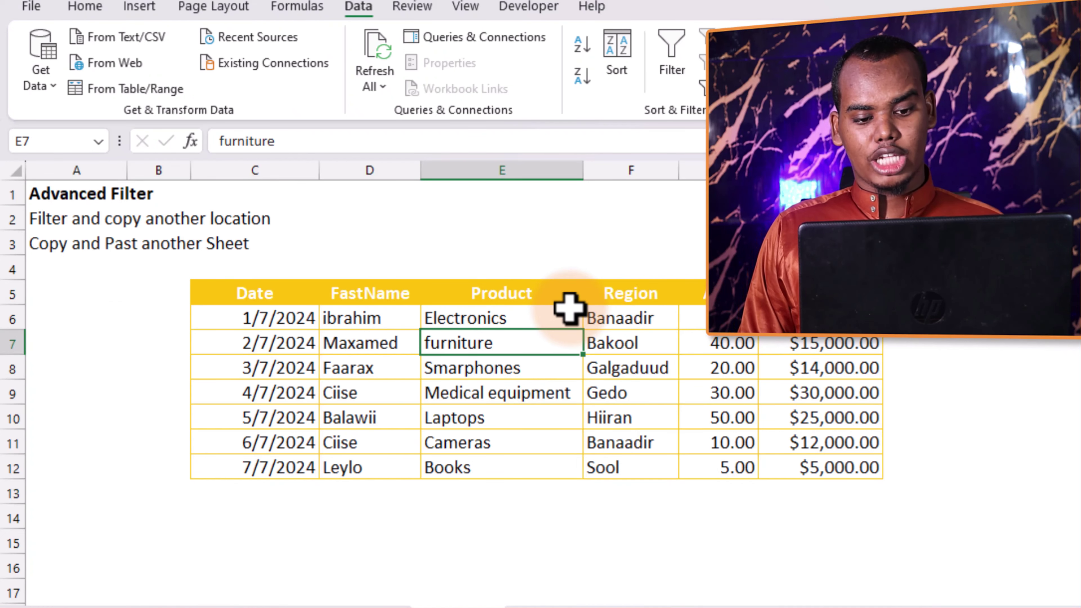
left_click(673, 64)
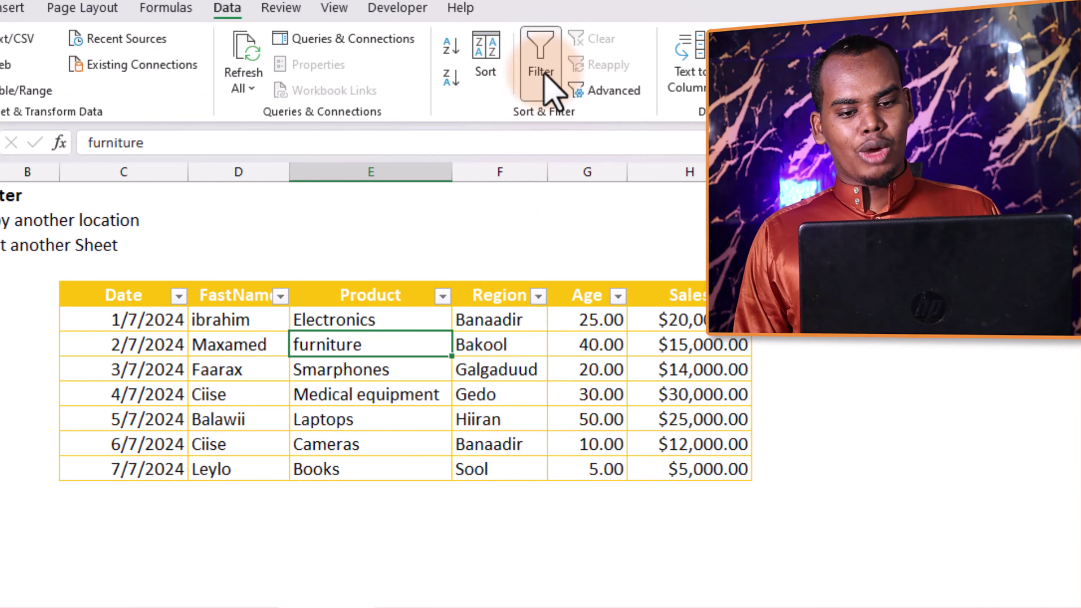
left_click(544, 66)
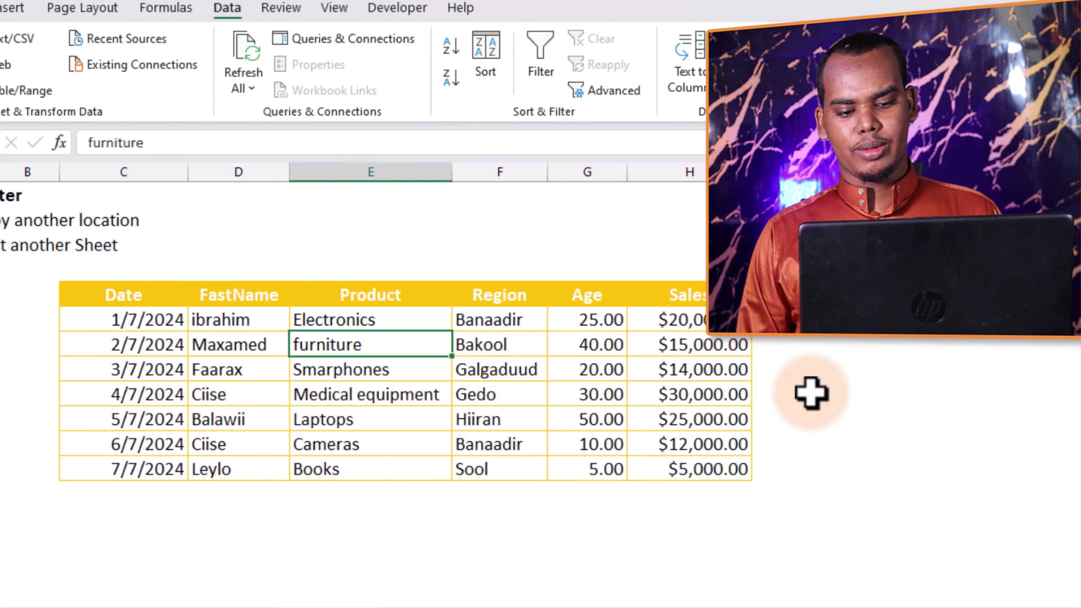
Start an Advanced Filter on table C5:H12 that copies to another location, with the Region criteria range J2:J3
left_click(497, 345)
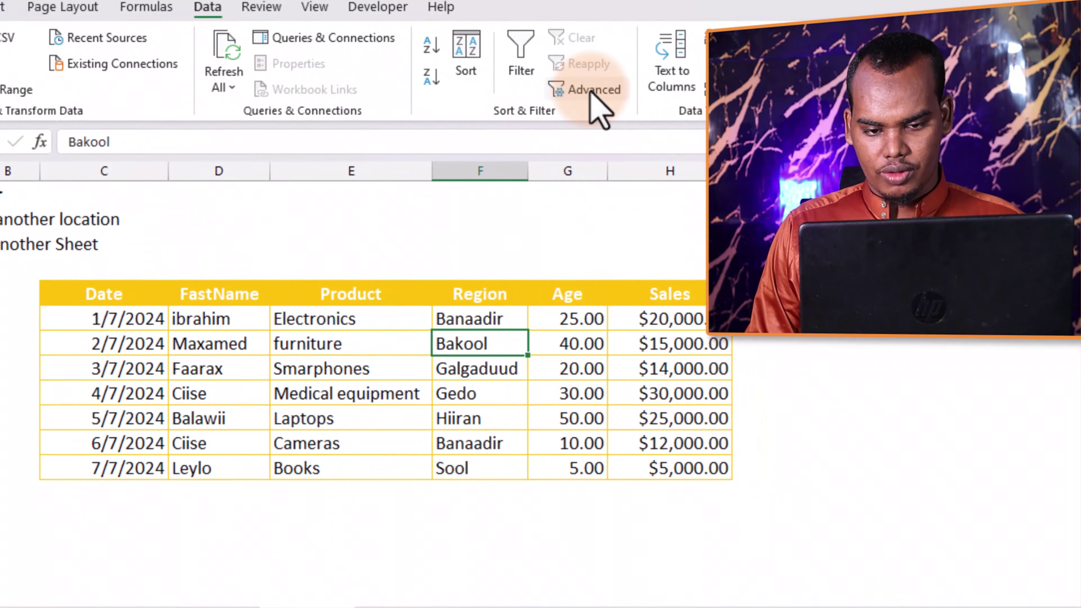
left_click(626, 87)
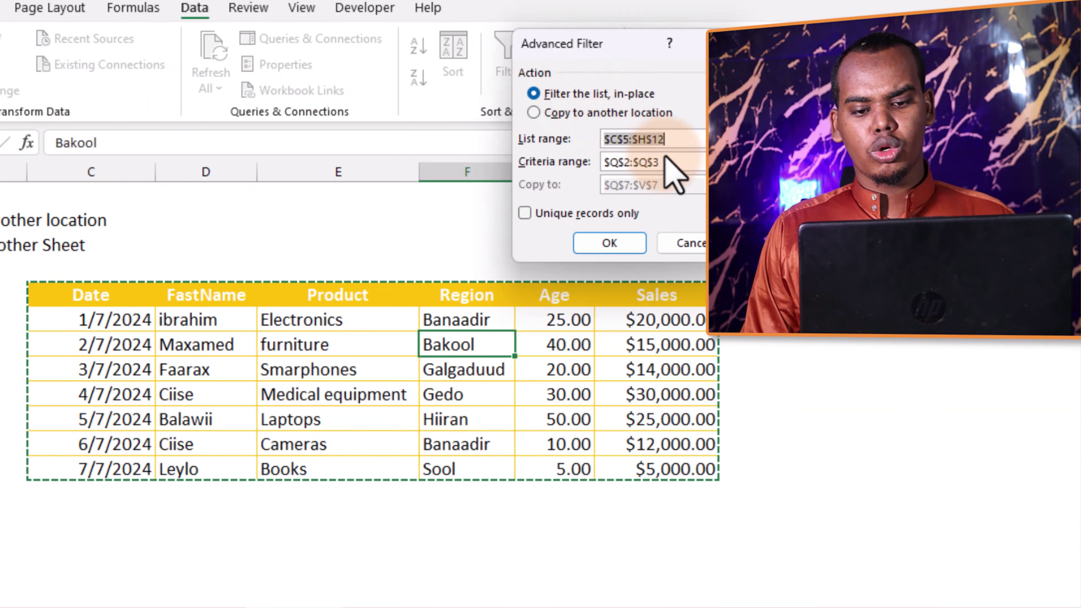
left_click_drag(619, 63, 431, 184)
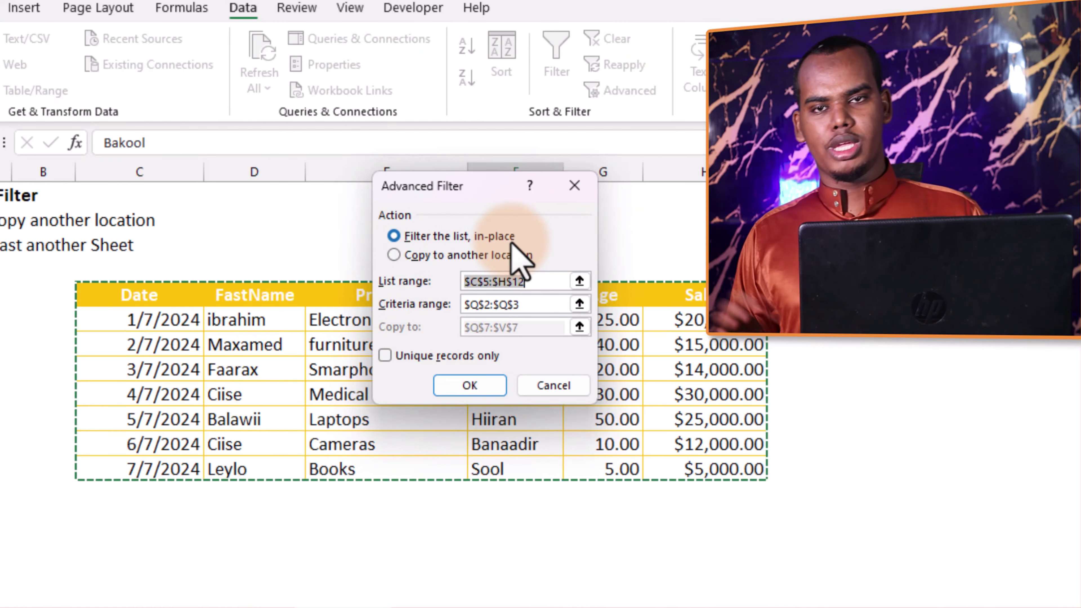
left_click(398, 254)
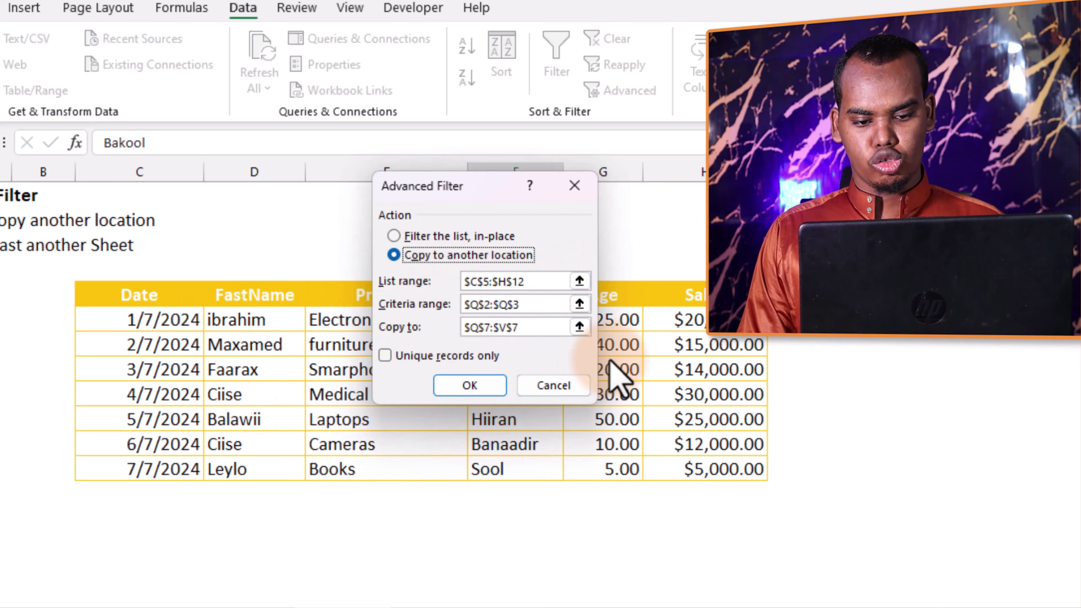
left_click(546, 310)
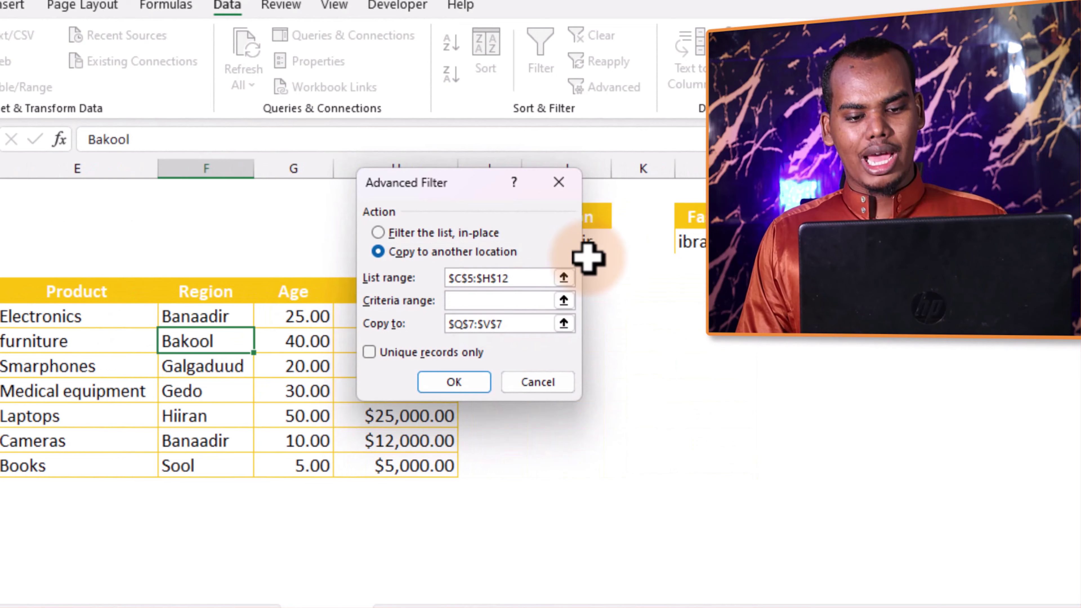
left_click_drag(488, 194, 291, 194)
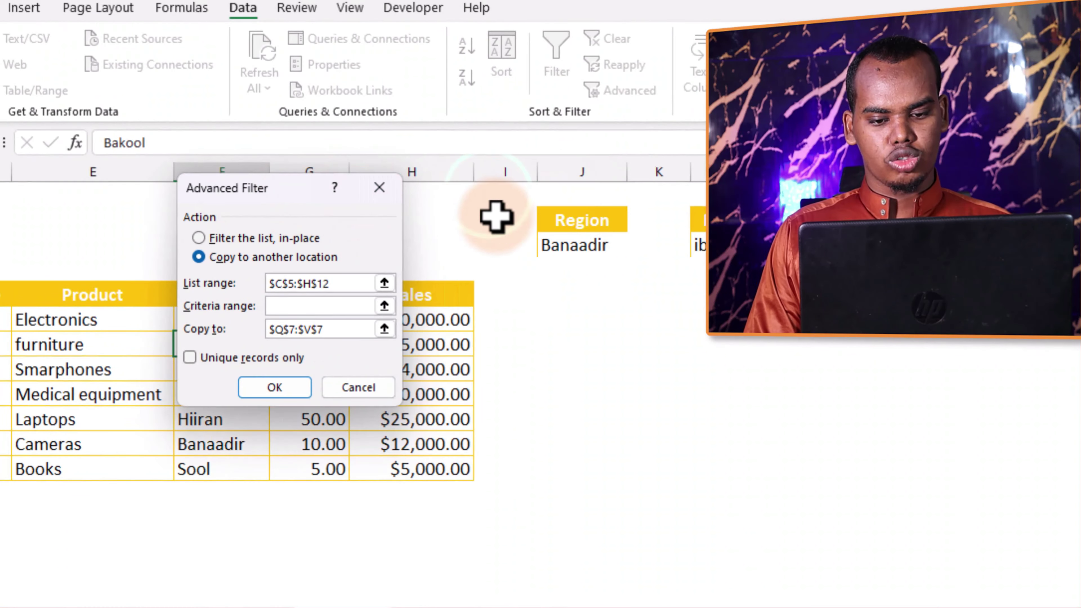
left_click_drag(554, 221, 570, 236)
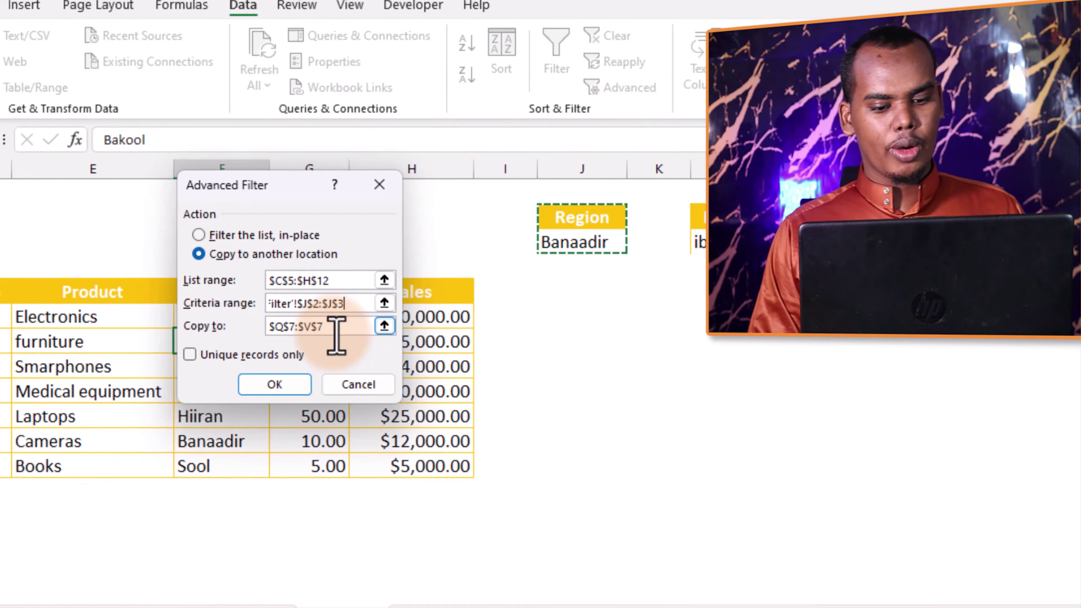
Set the copy destination to J7 and run the Advanced Filter for the Banaadir region
scroll(337, 341, "right", 1)
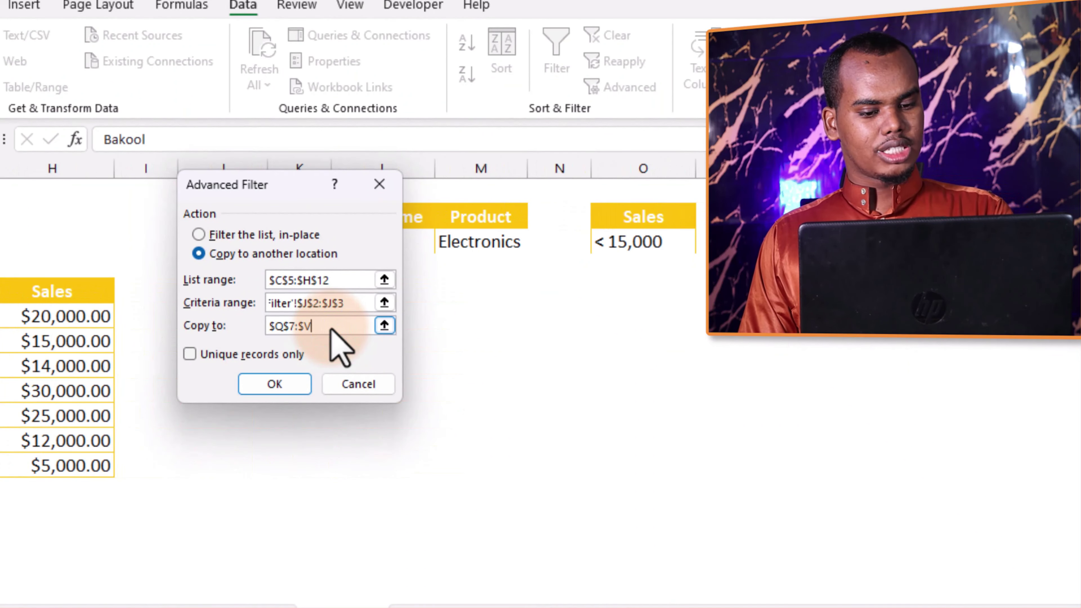
key("BackSpace")
key("BackSpace")
key("BackSpace")
key("BackSpace")
key("BackSpace")
key("BackSpace")
key("BackSpace")
left_click_drag(275, 191, 568, 121)
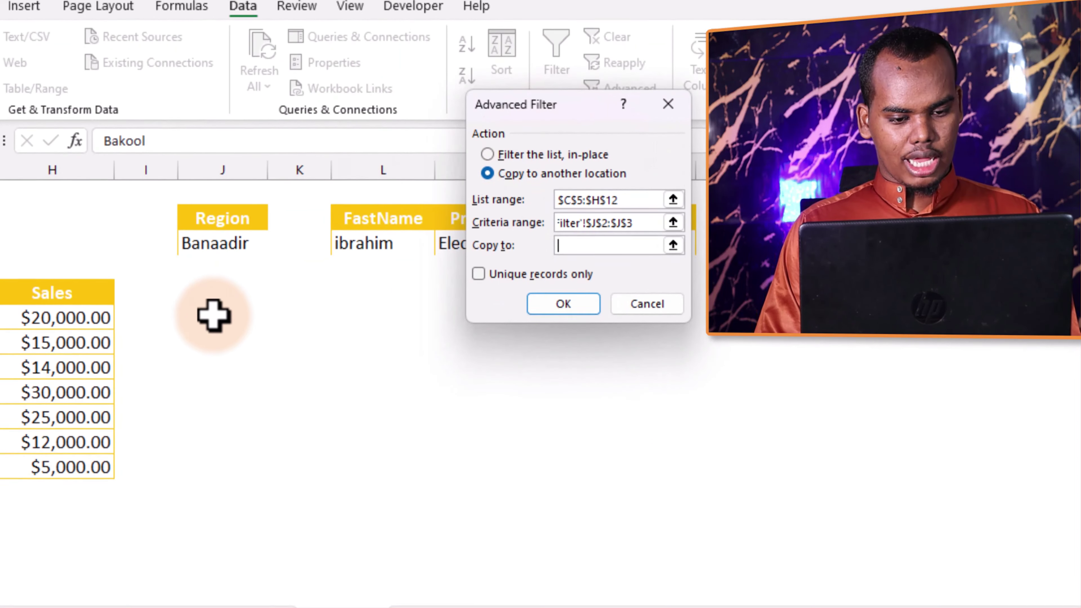
left_click(209, 331)
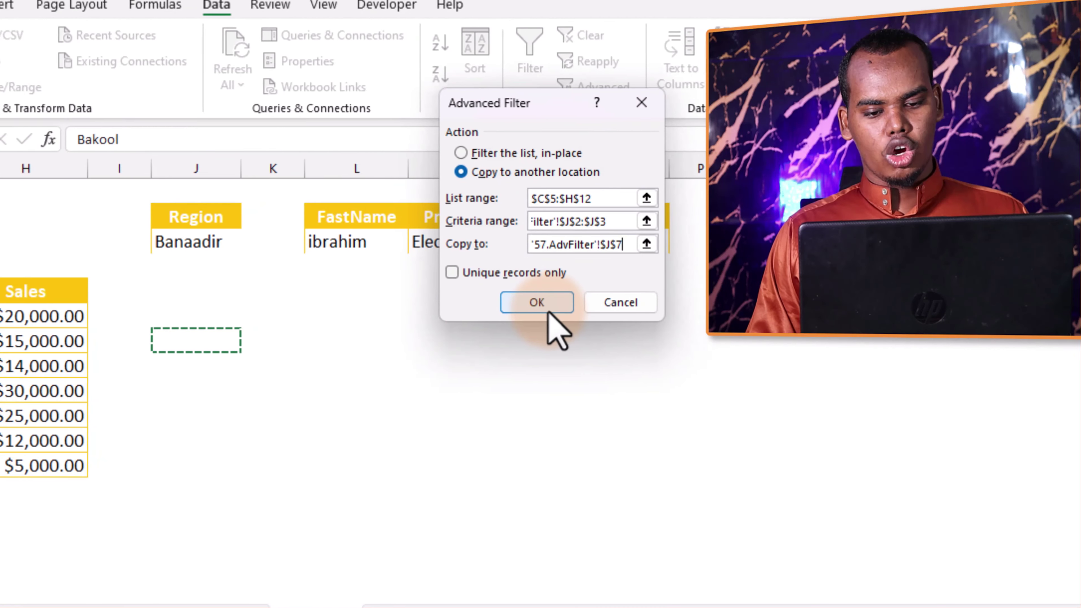
left_click(570, 305)
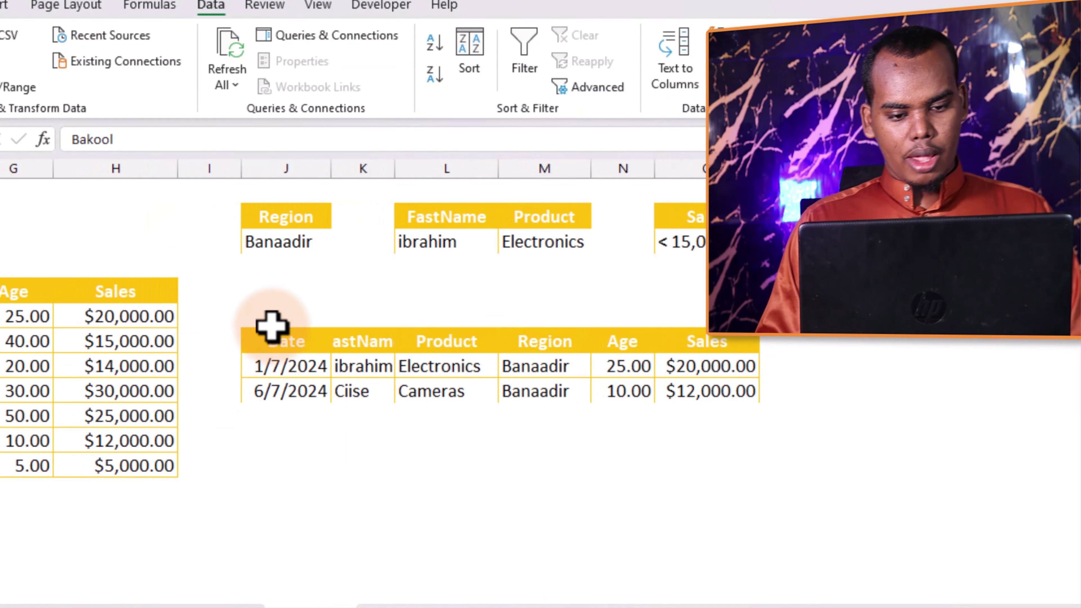
left_click(277, 434)
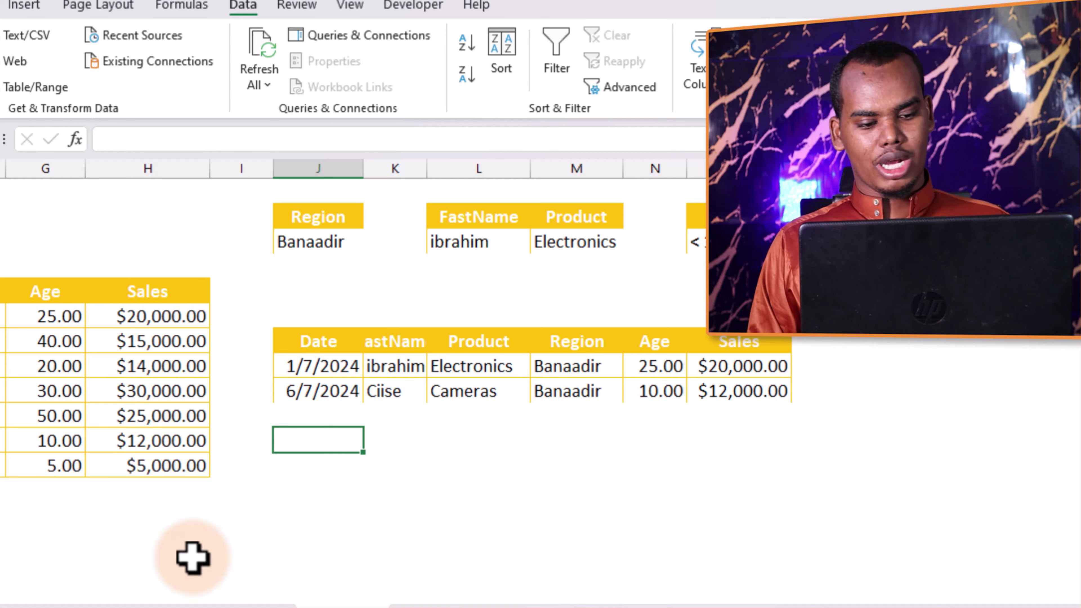
Start another Advanced Filter on the data table that copies elsewhere, using the FastName and Product criteria range L2:M3
left_click(81, 341)
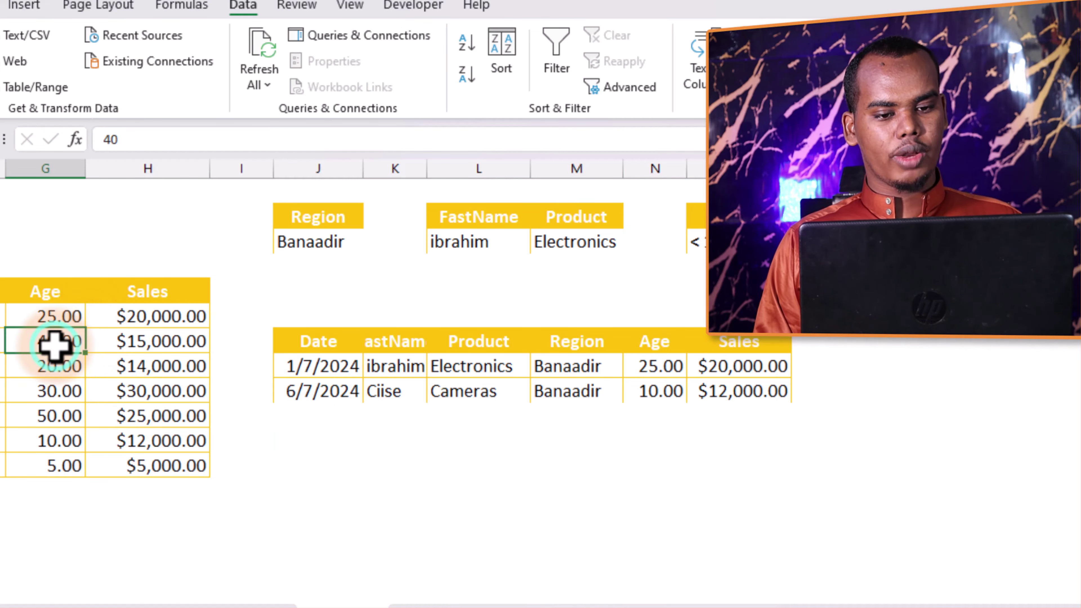
left_click(619, 85)
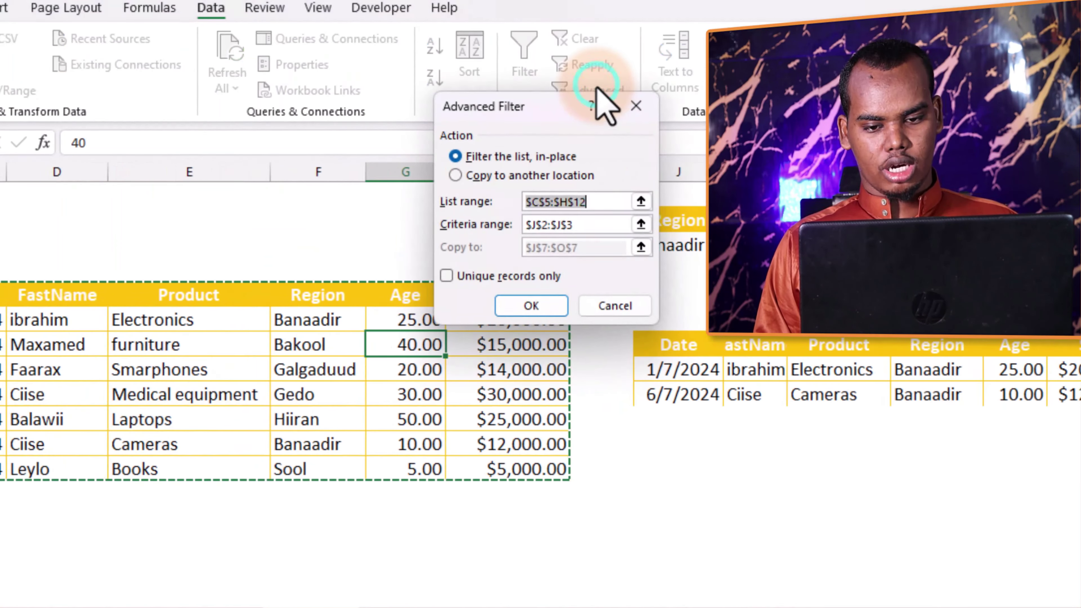
left_click_drag(606, 107, 413, 111)
left_click(261, 180)
left_click(402, 230)
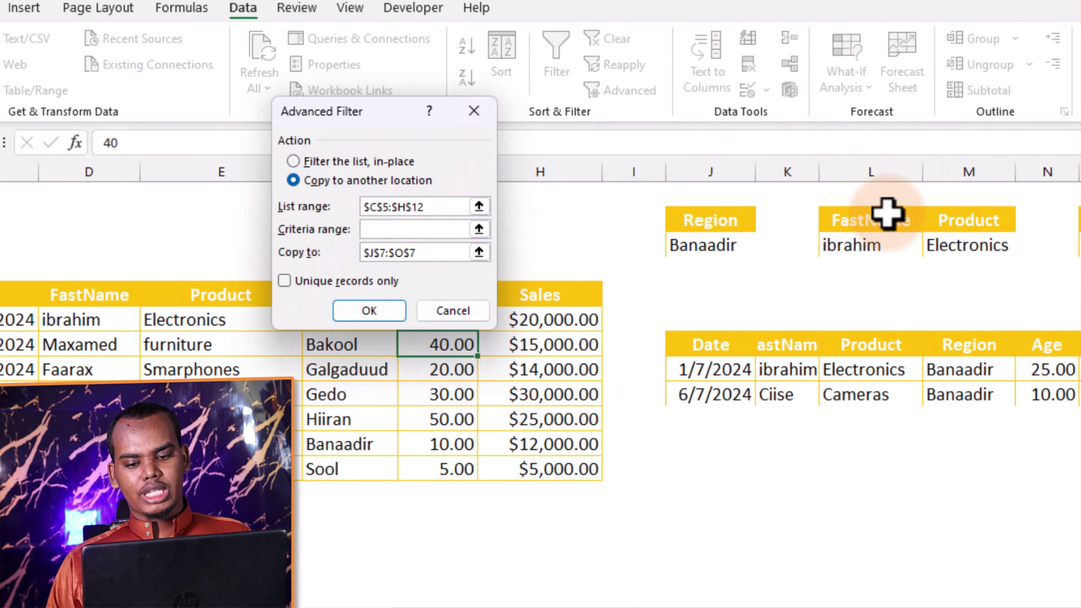
left_click_drag(885, 217, 955, 251)
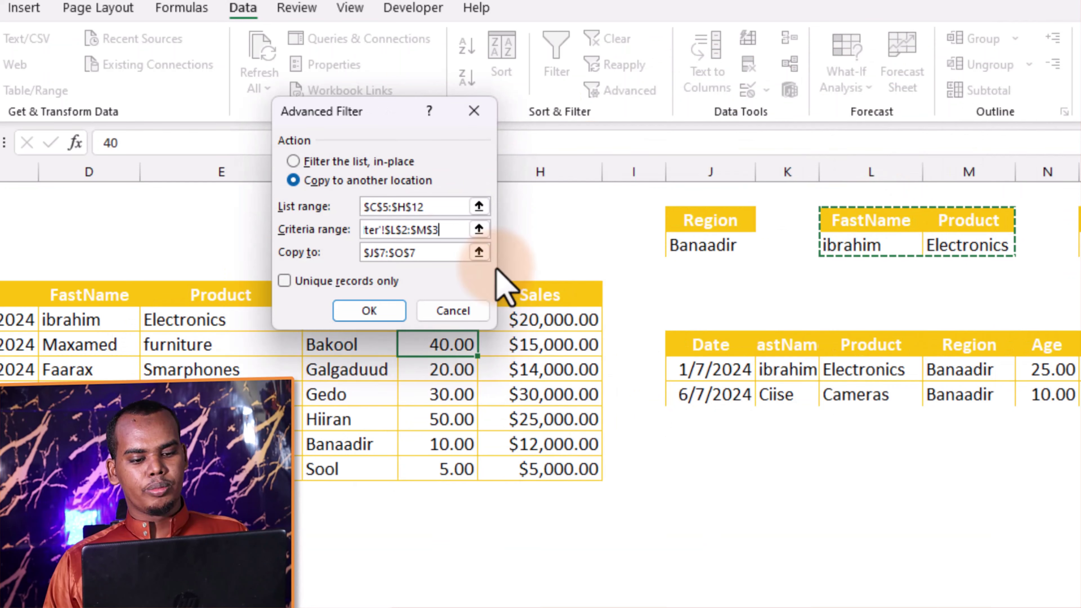
Set the copy destination to J12 and run the FastName and Product filter
left_click(444, 252)
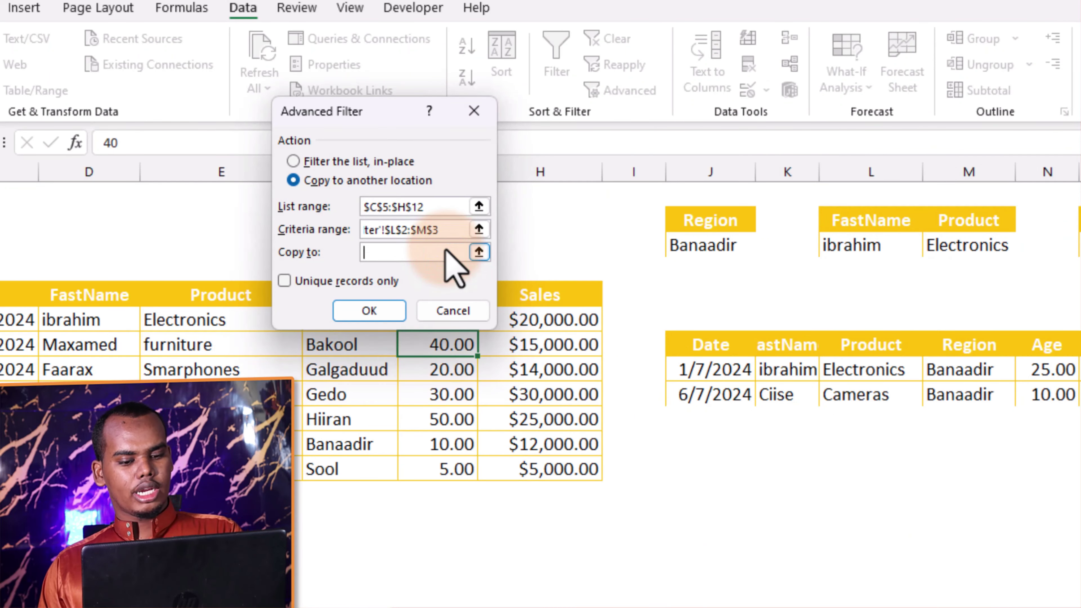
left_click(703, 461)
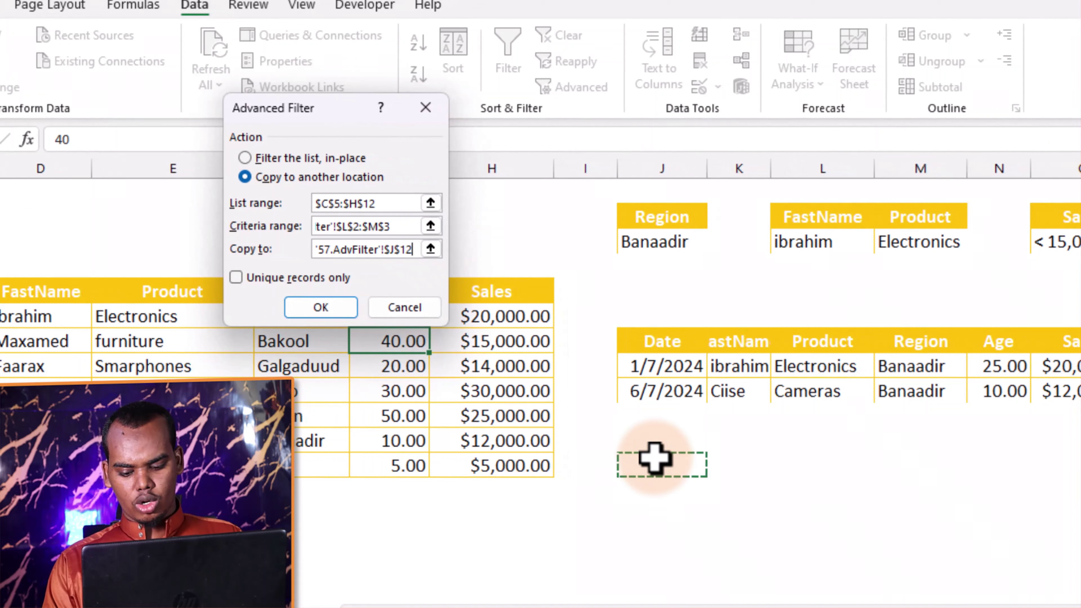
key("Return")
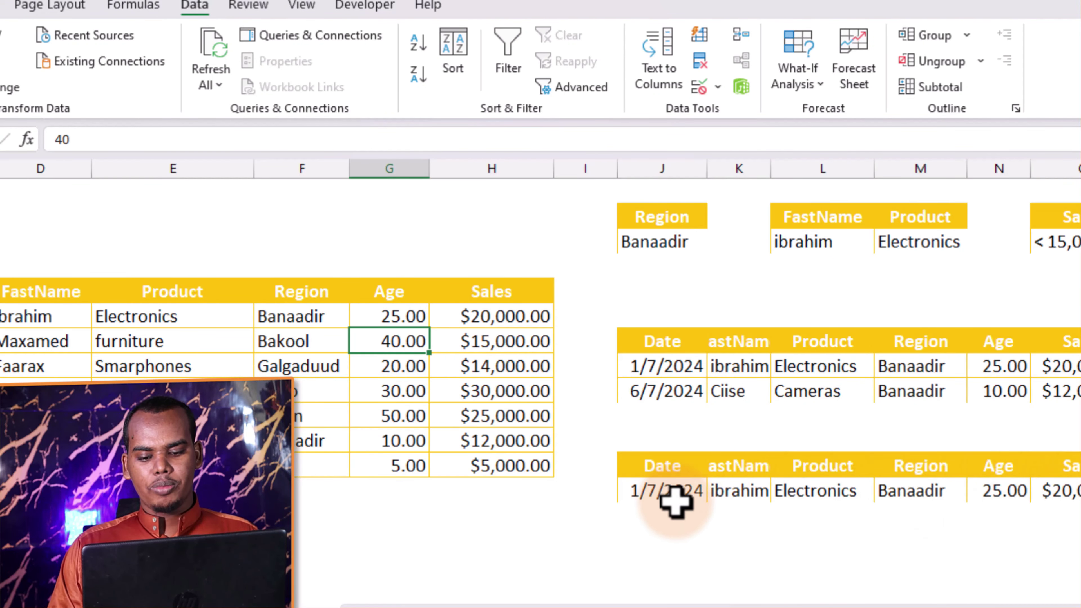
left_click(655, 544)
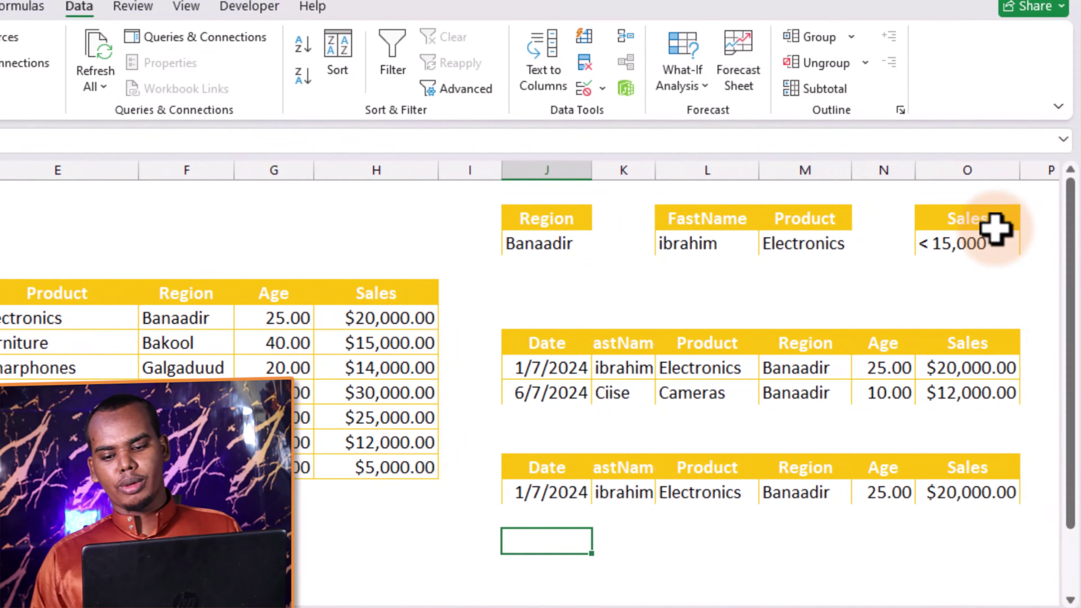
Start a third Advanced Filter on the data table with the Sales < 15,000 criteria range O2:O3
left_click(998, 232)
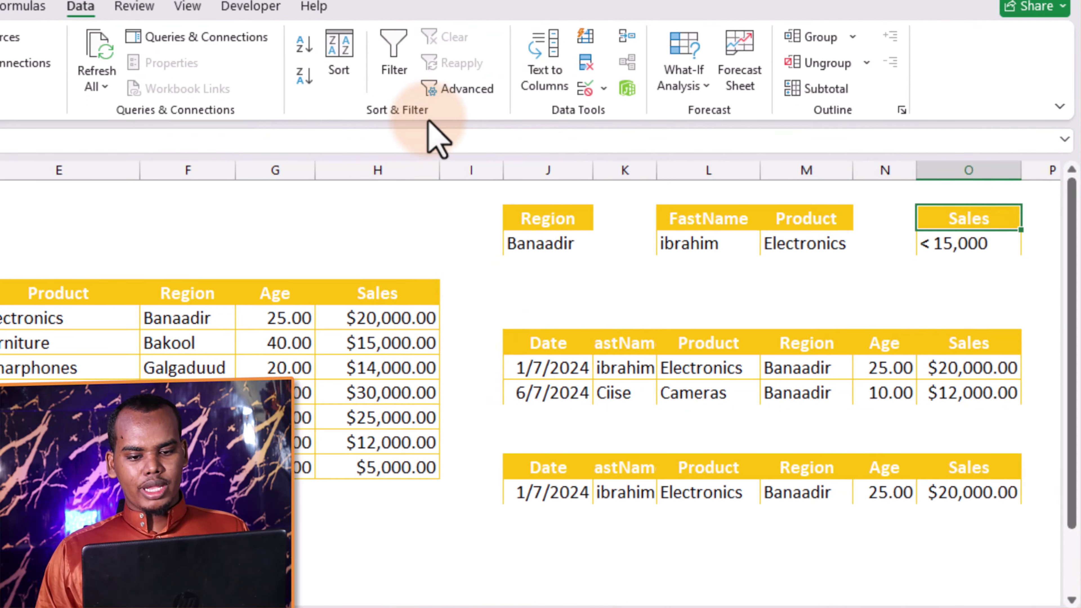
left_click(319, 391)
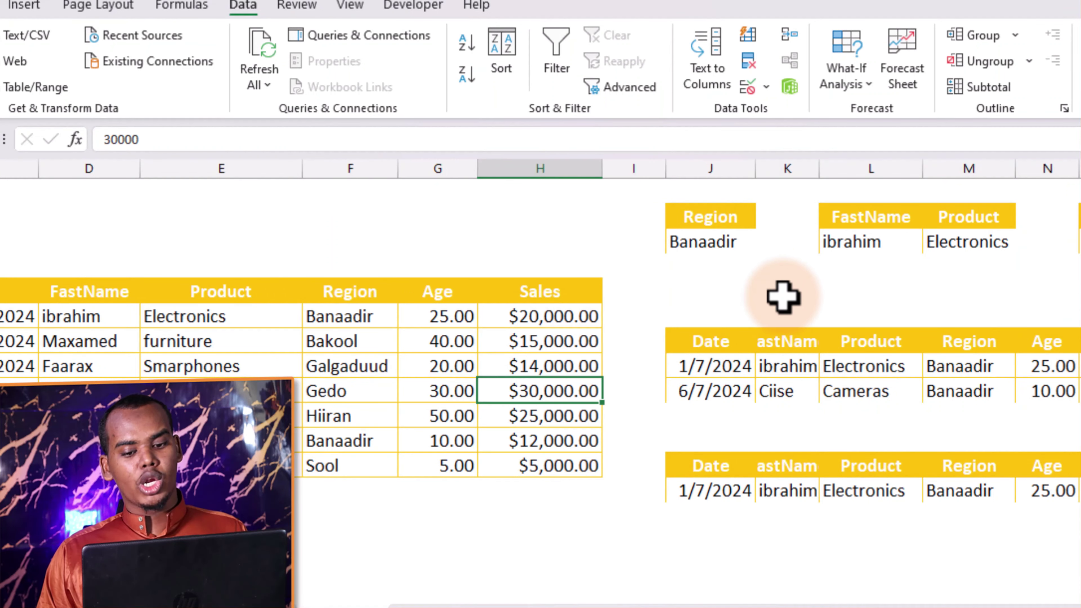
left_click(626, 88)
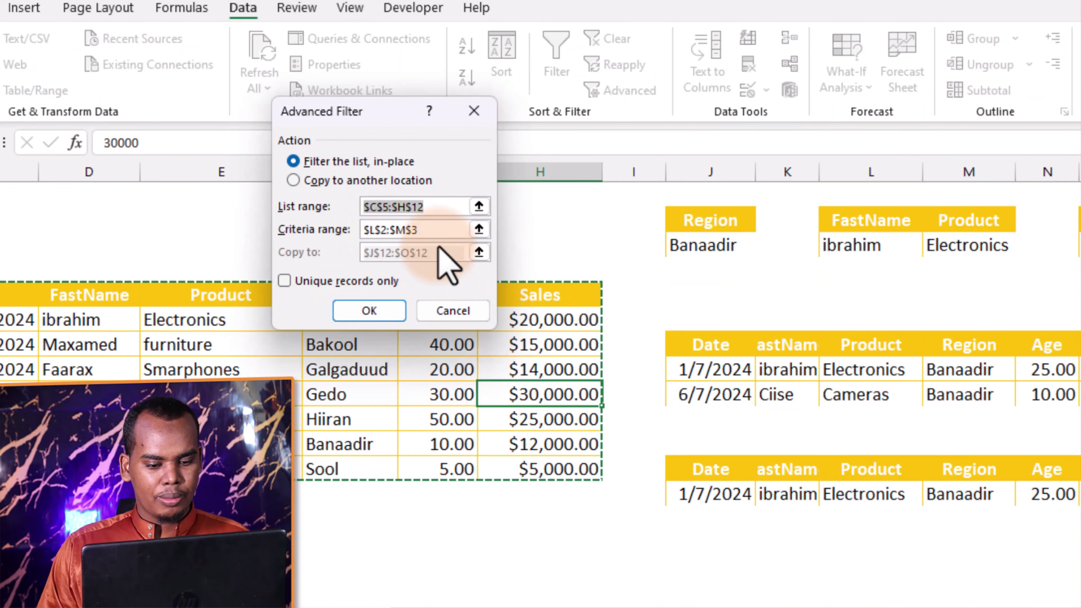
left_click(421, 232)
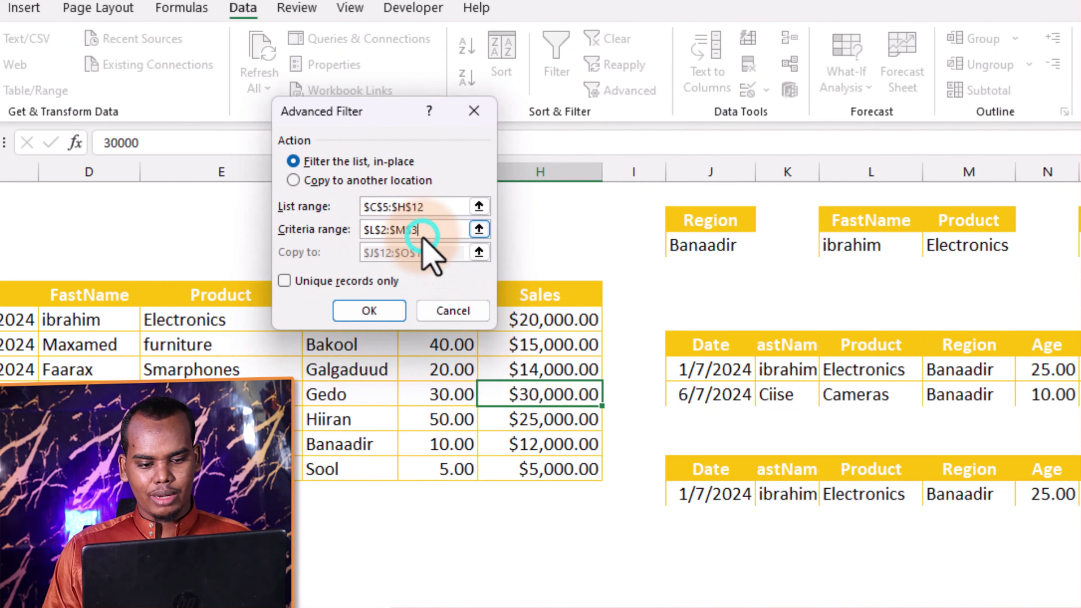
key("ctrl+a")
key("BackSpace")
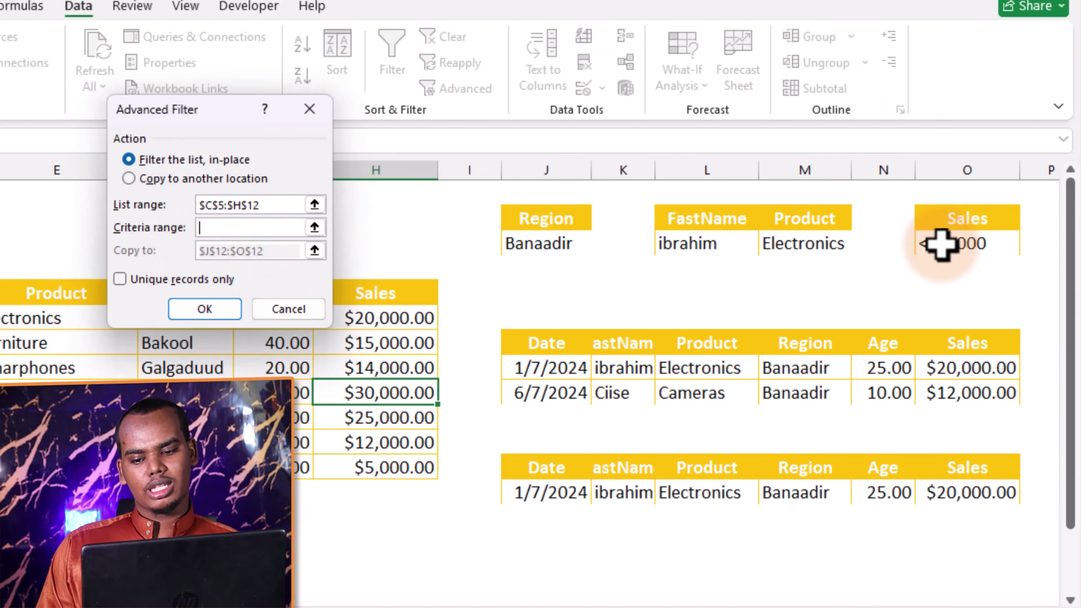
left_click_drag(942, 221, 963, 247)
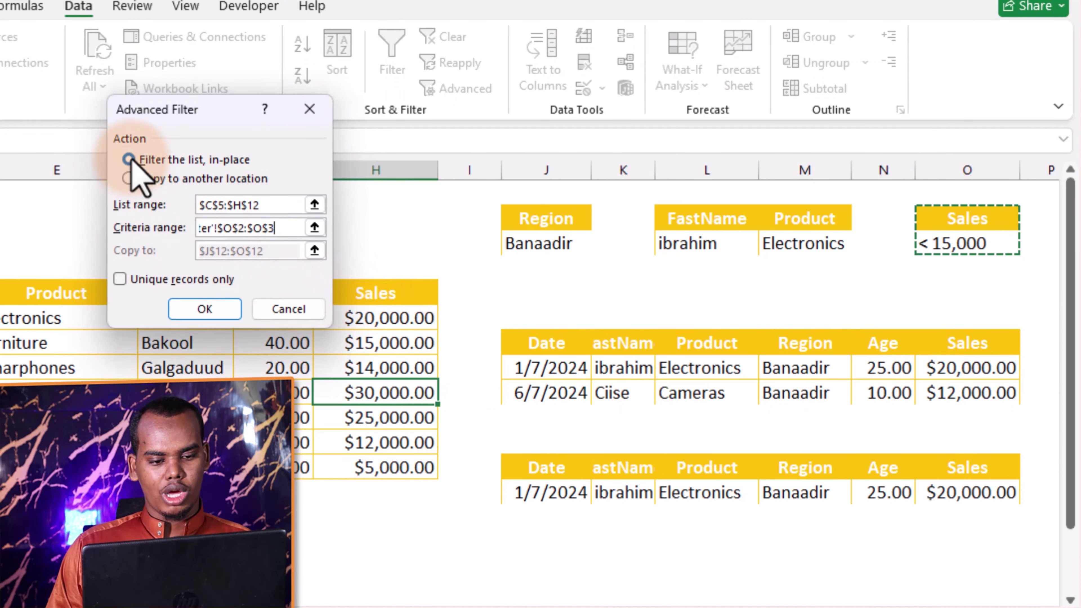
Choose copying to another location, set the destination to J15 and run the Sales filter
left_click(129, 178)
left_click(290, 251)
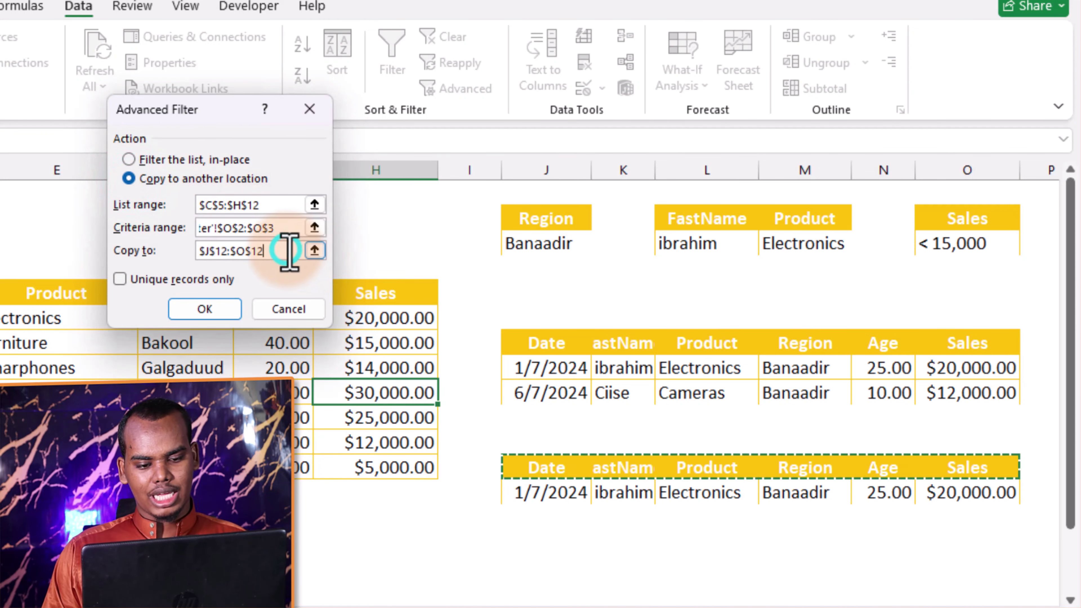
key("BackSpace")
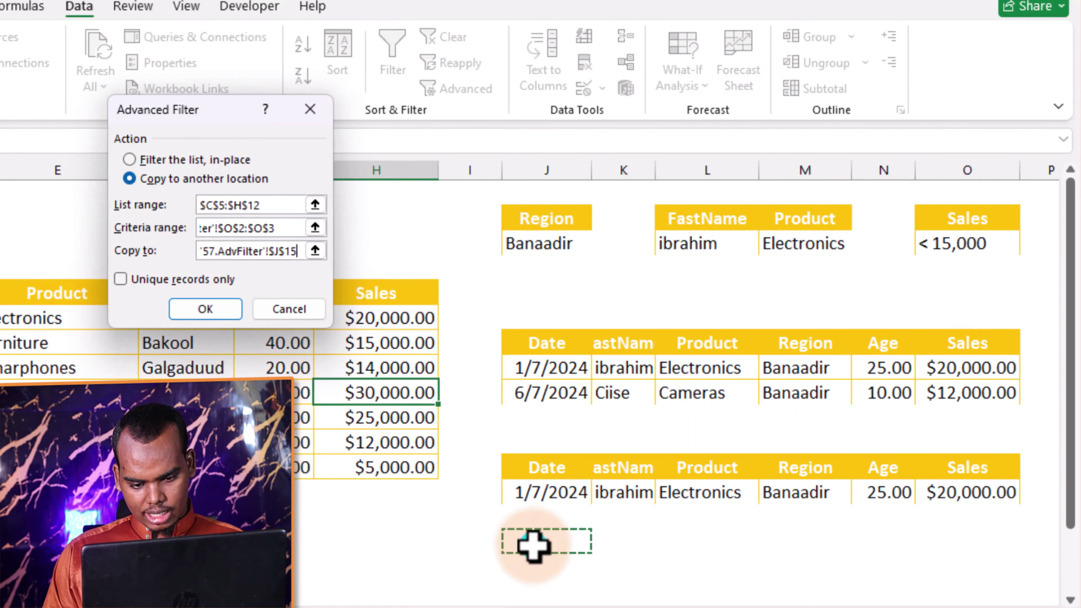
key("Return")
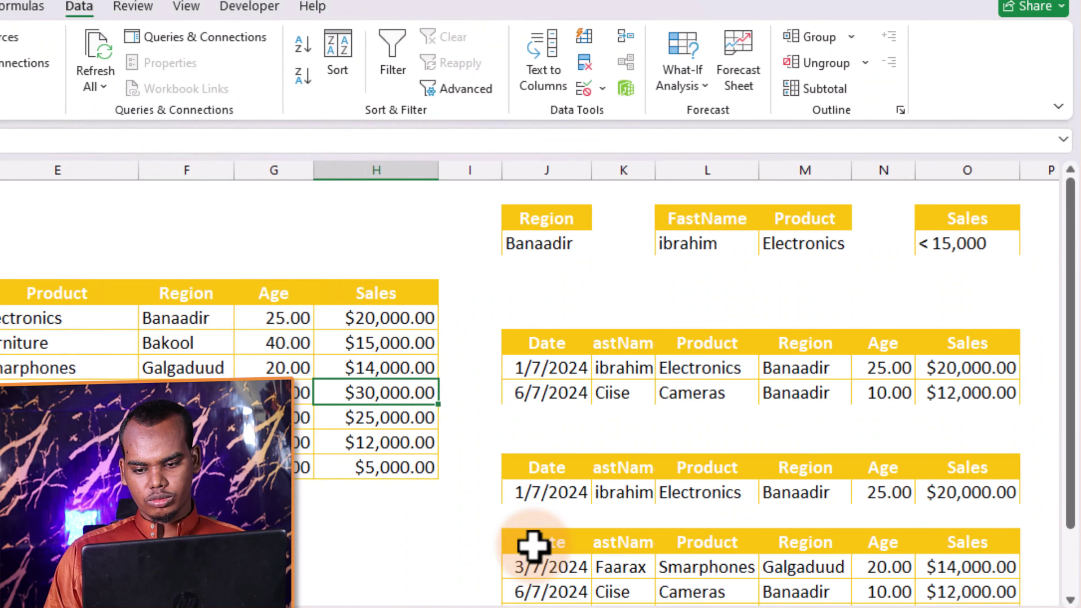
Compare the copied Sales filter records with their criteria and look over the Date criteria block in column Q
scroll(552, 495, "down", 1)
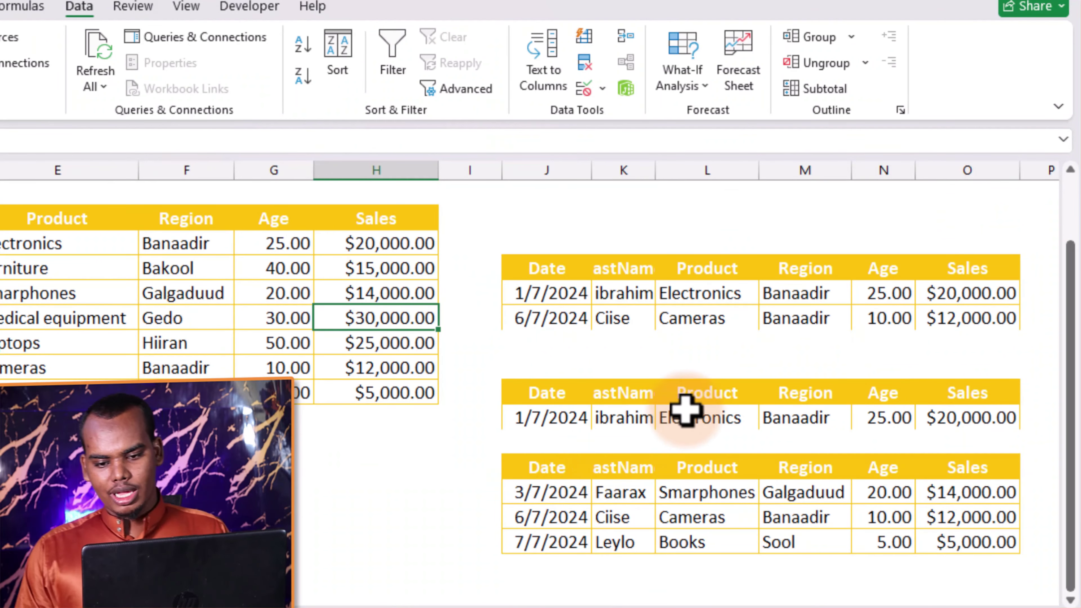
scroll(690, 419, "up", 1)
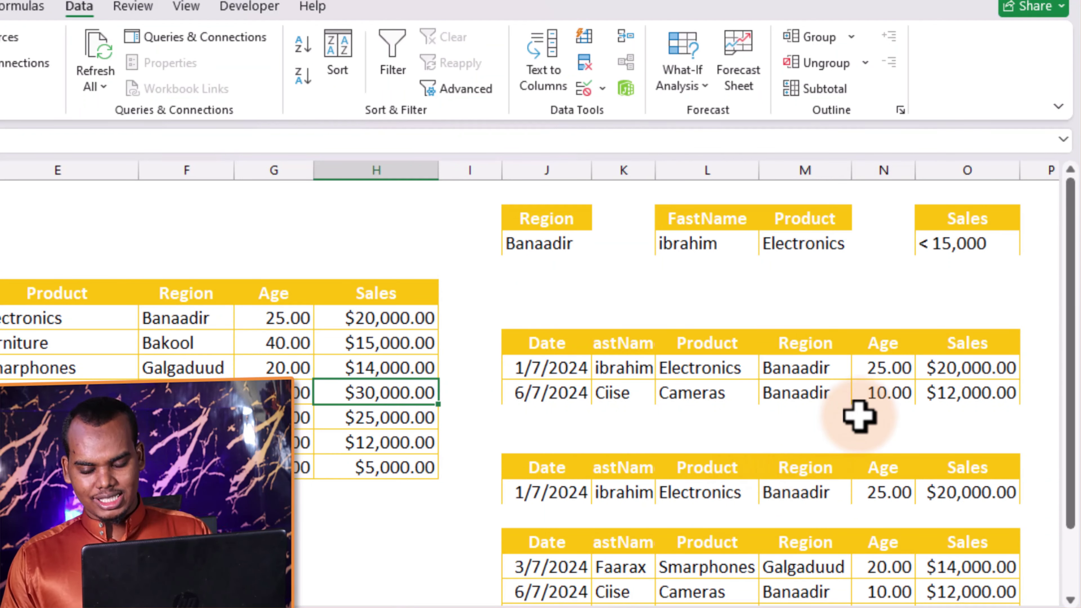
scroll(766, 468, "down", 1)
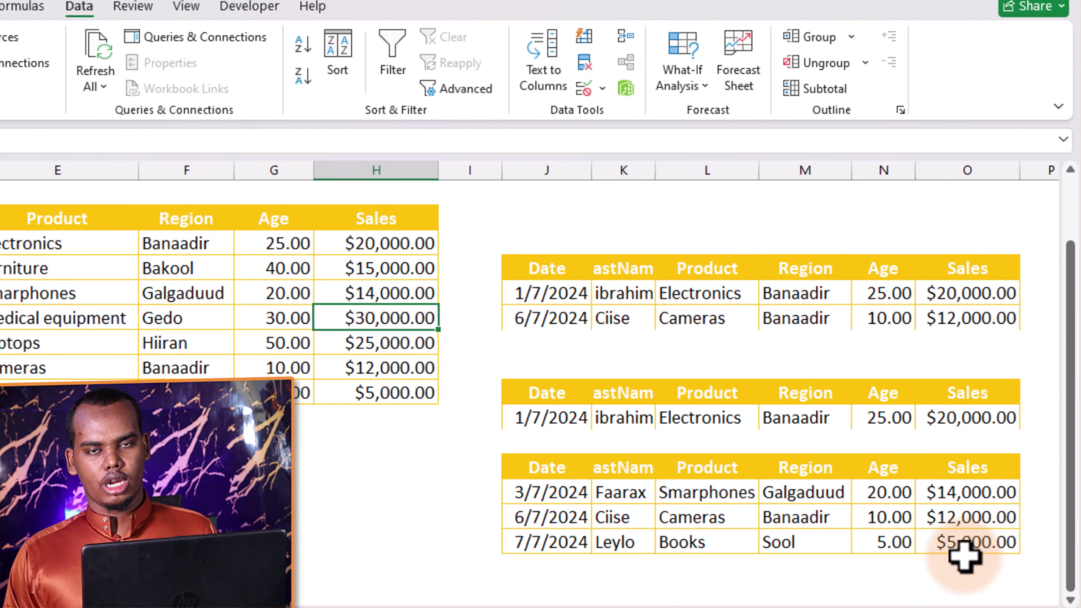
scroll(815, 483, "up", 1)
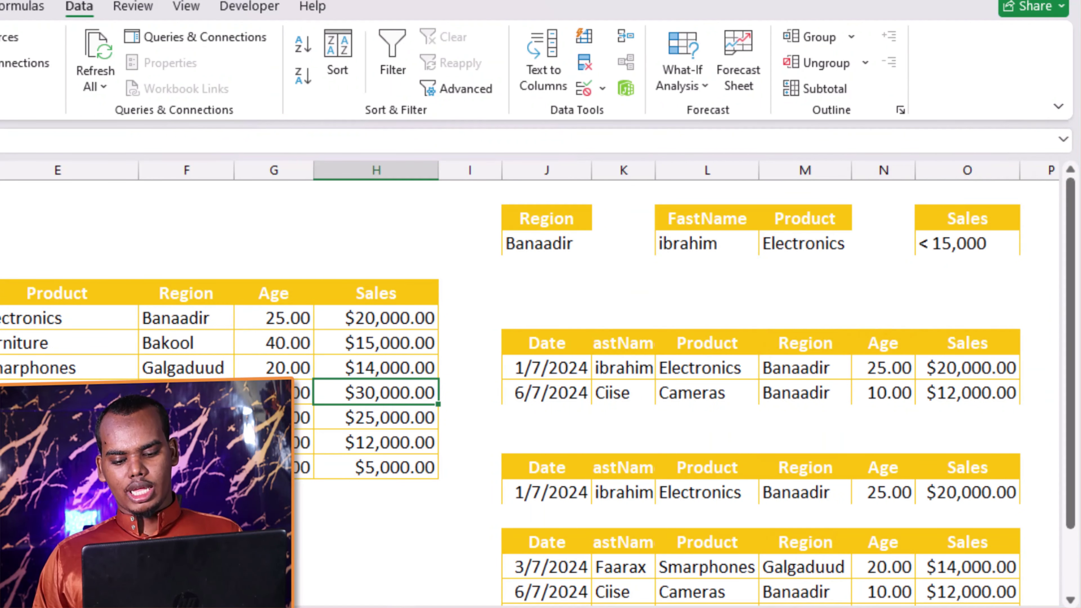
scroll(528, 383, "right", 5)
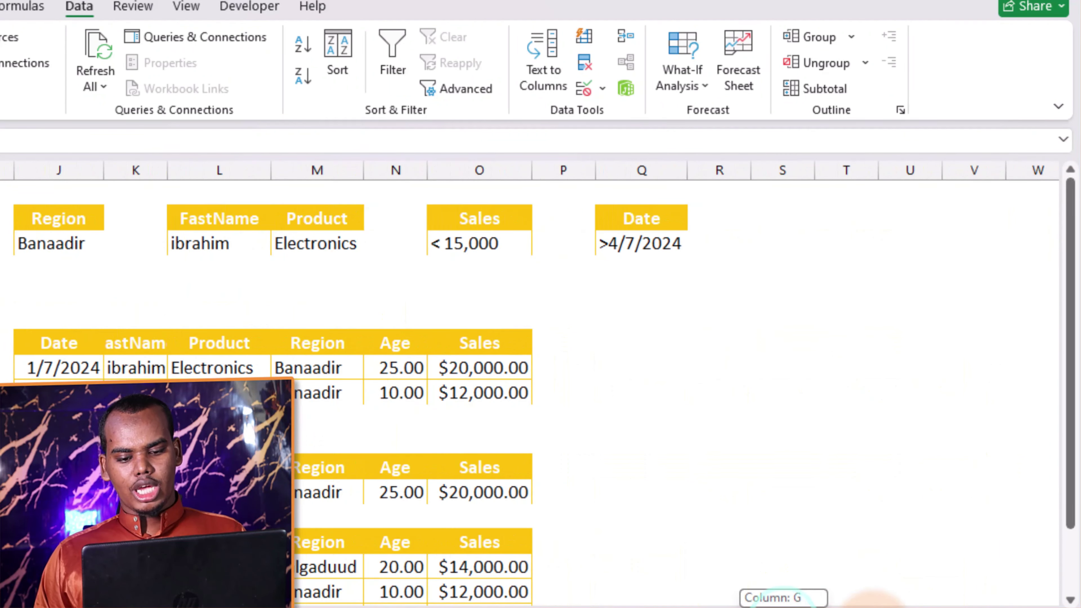
scroll(528, 383, "left", 3)
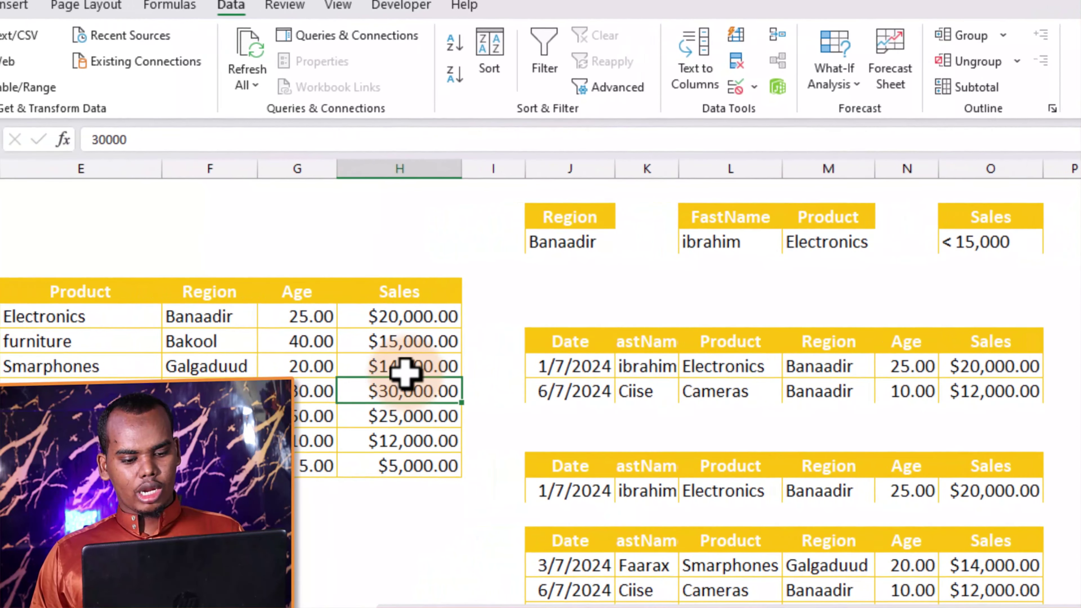
Add a new blank worksheet after 57.AdvFilter and return to the 57.AdvFilter sheet
left_click(405, 367)
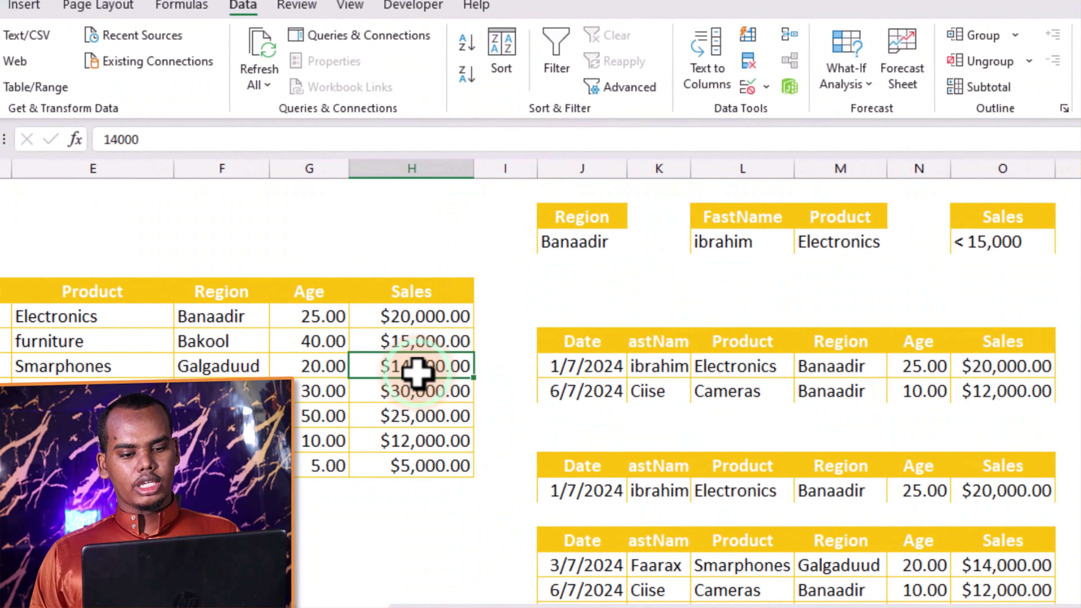
left_click_drag(1055, 605, 939, 604)
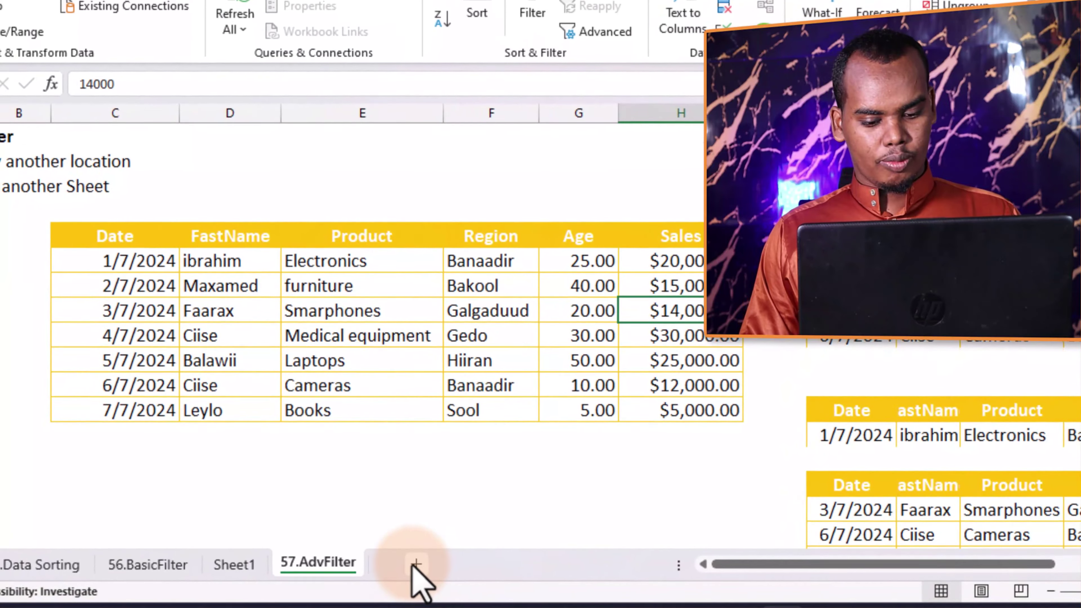
left_click(403, 593)
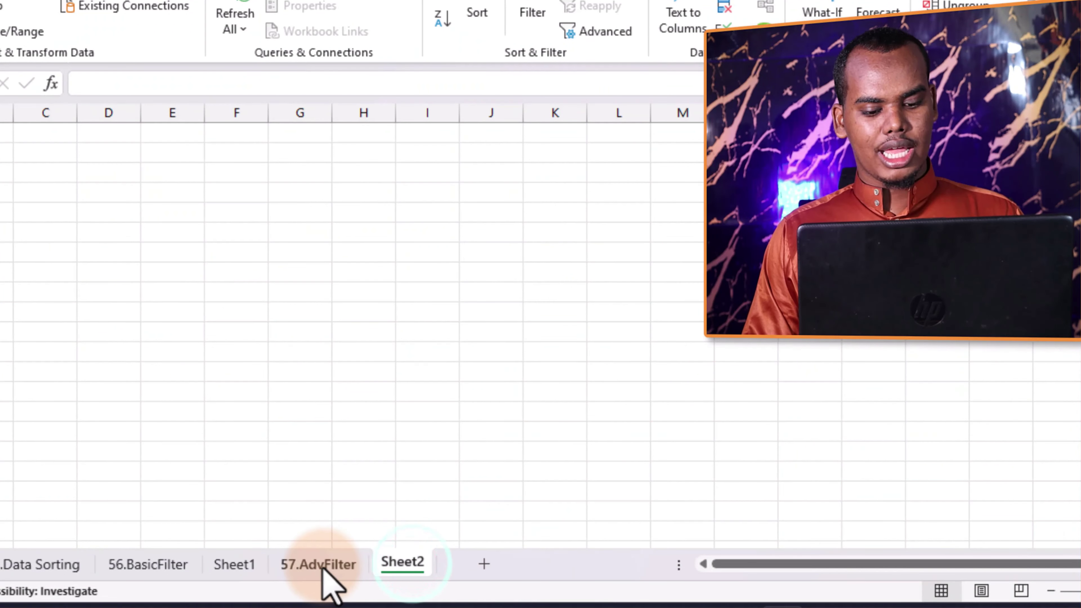
left_click(330, 564)
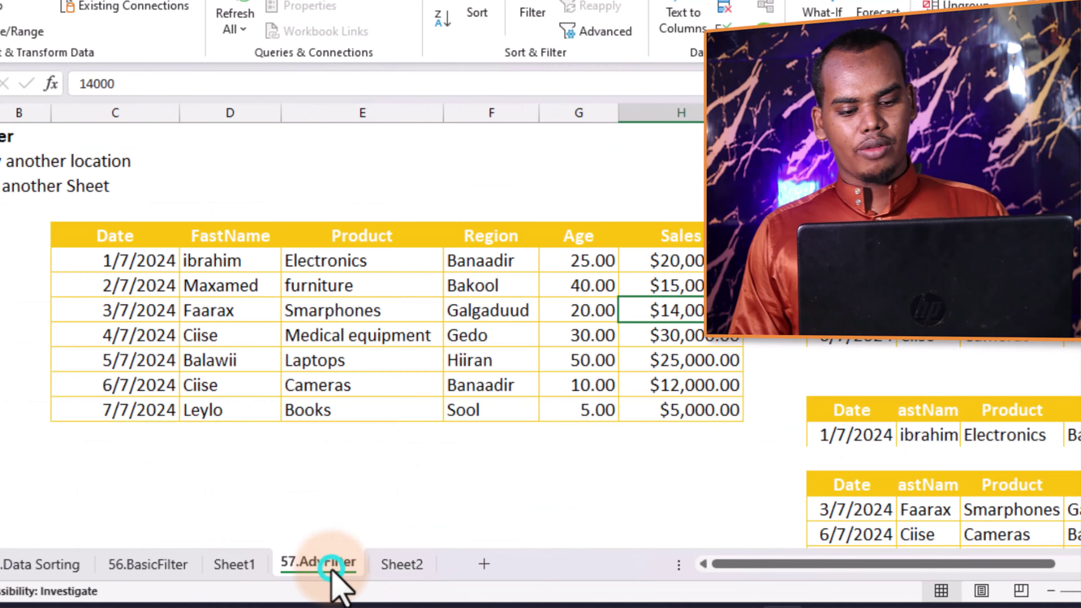
Start an Advanced Filter on the data table from 57.AdvFilter with the Date >4/7/2024 criteria range Q2:Q3
left_click(506, 328)
left_click(605, 31)
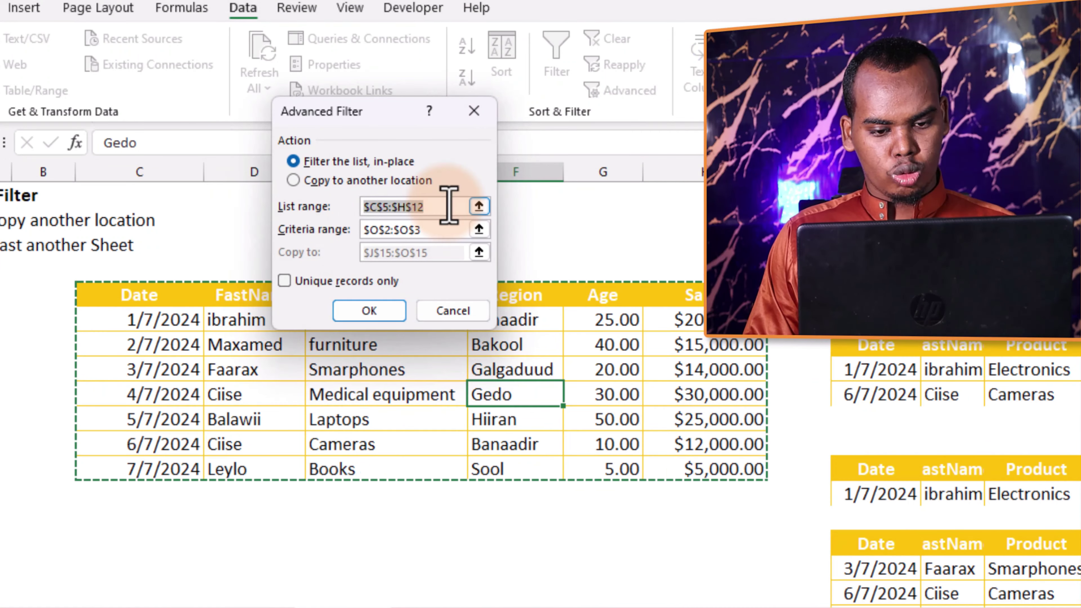
left_click(439, 231)
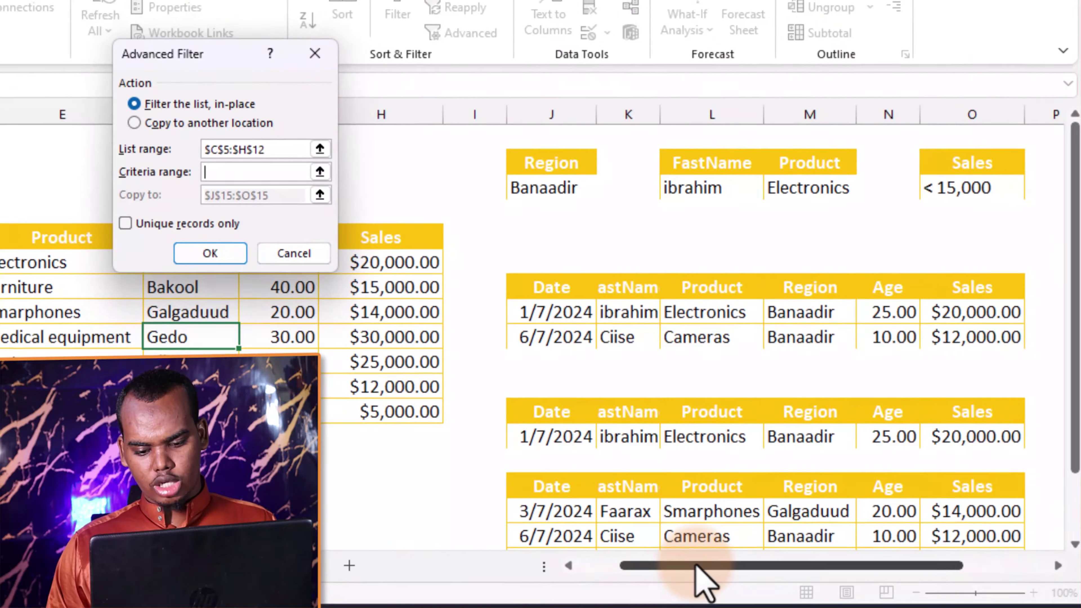
left_click_drag(694, 561, 743, 569)
left_click_drag(872, 162, 883, 187)
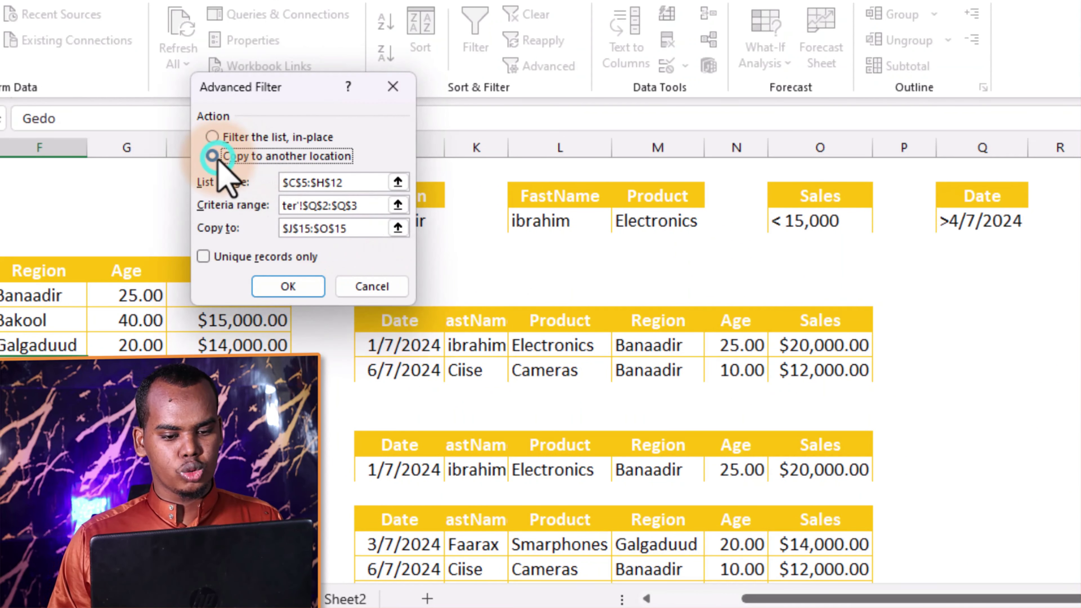
Try to copy the Date filter's results to cell C3 on Sheet2 while 57.AdvFilter is the starting sheet
left_click_drag(352, 229, 282, 229)
key("BackSpace")
left_click(356, 598)
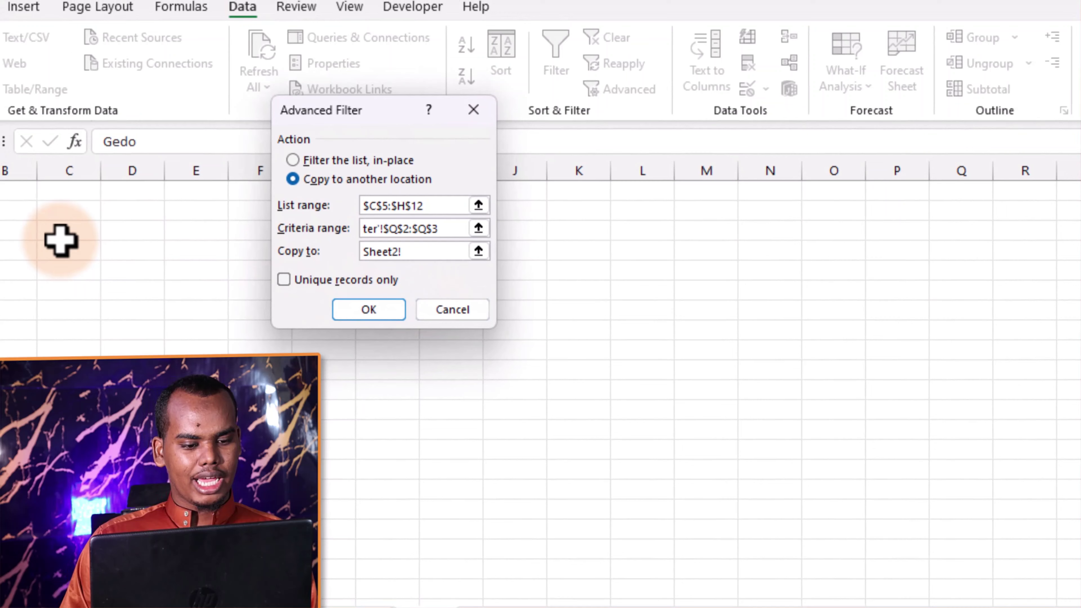
left_click(37, 179)
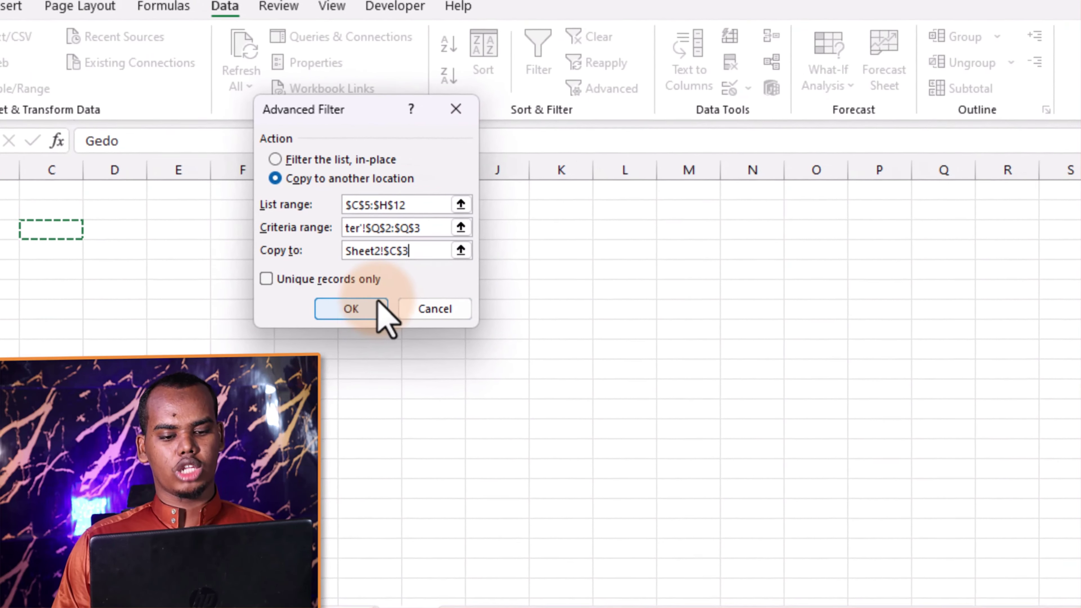
left_click(377, 304)
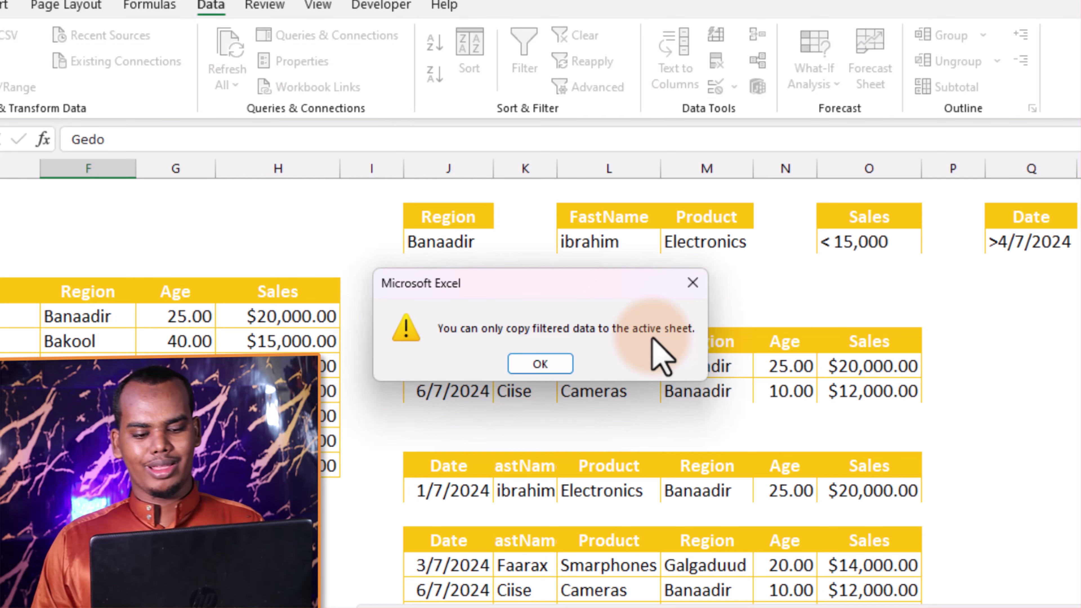
left_click(546, 363)
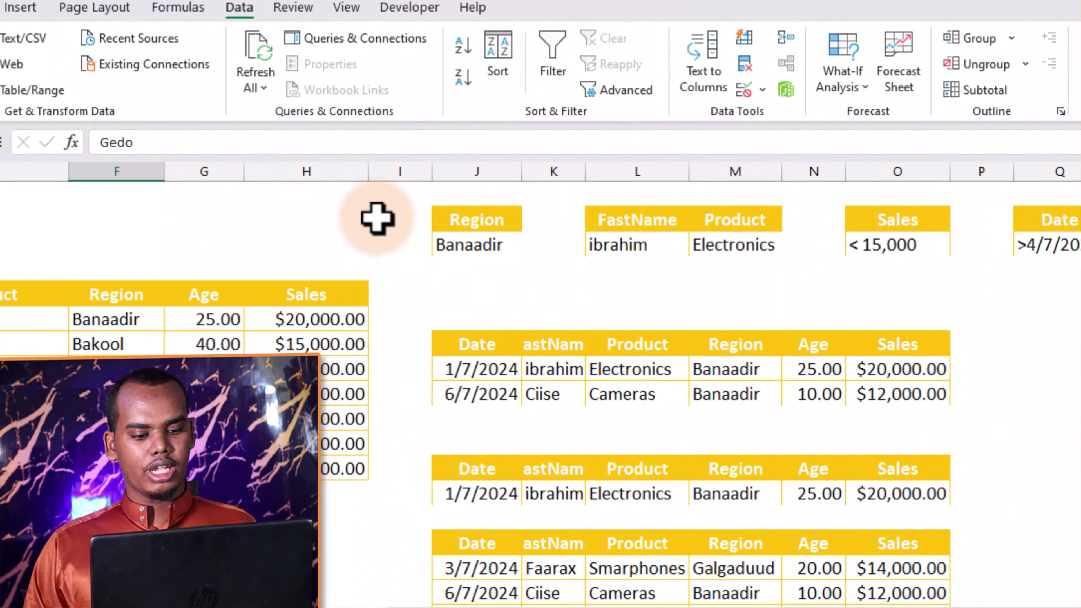
left_click(348, 217)
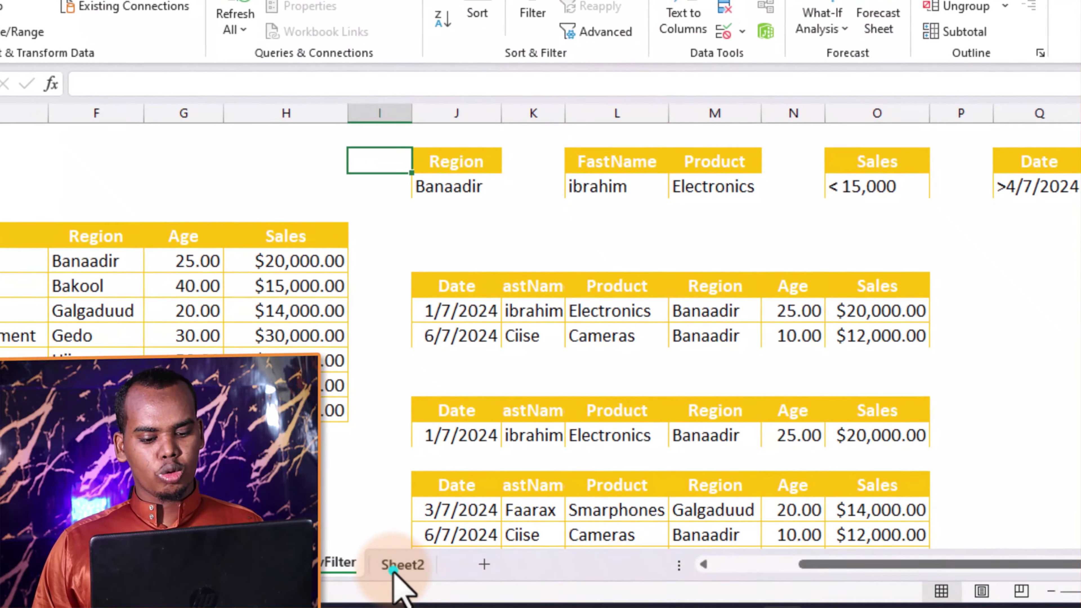
Start a new Advanced Filter from an empty cell on Sheet2 and choose copying to another location
left_click(400, 568)
left_click(324, 227)
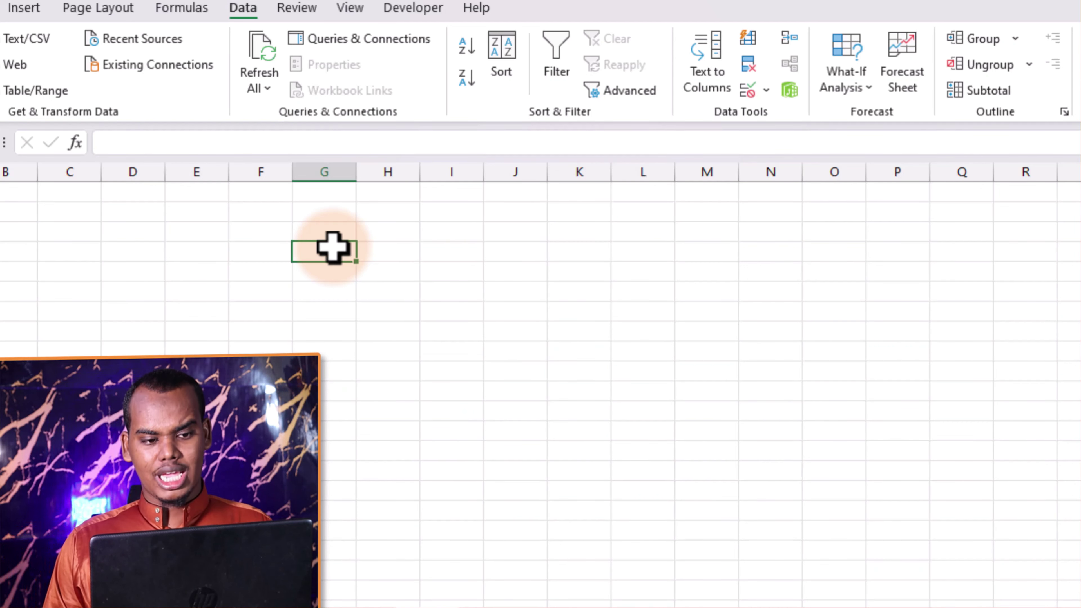
left_click(640, 92)
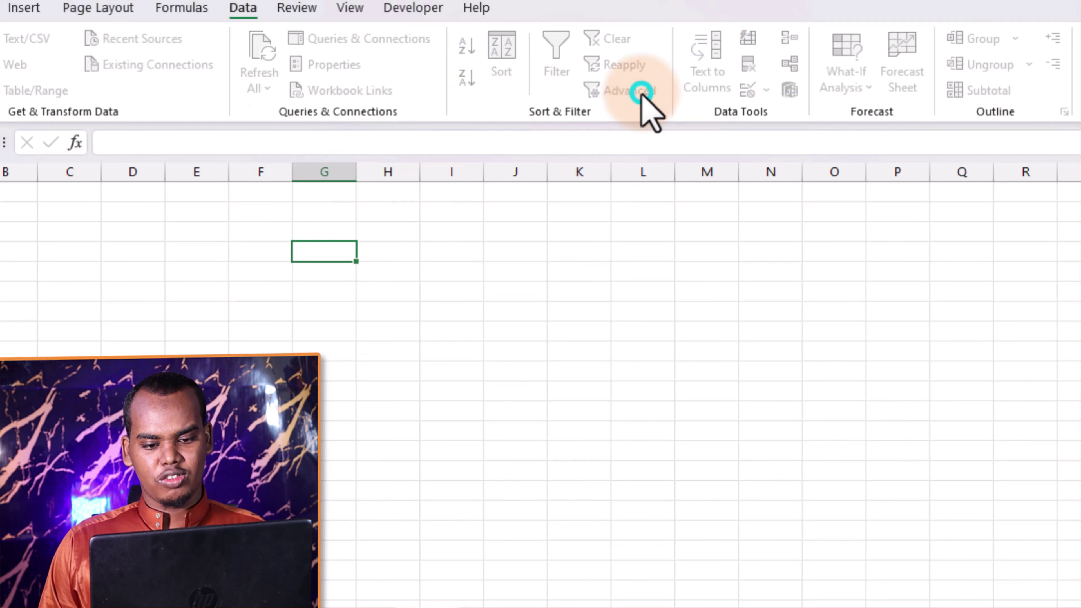
left_click(394, 209)
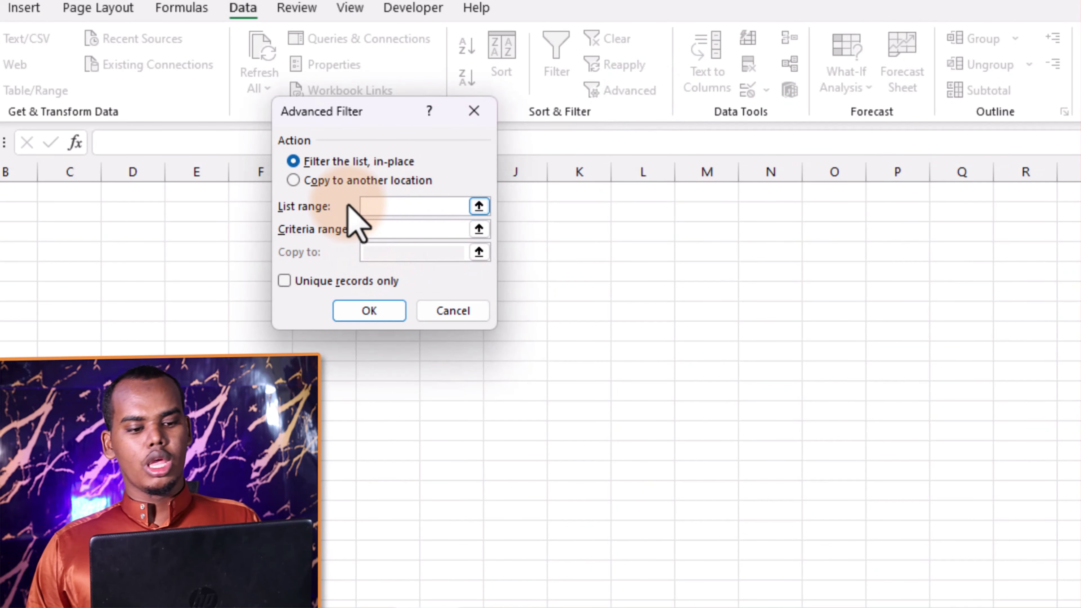
left_click(313, 181)
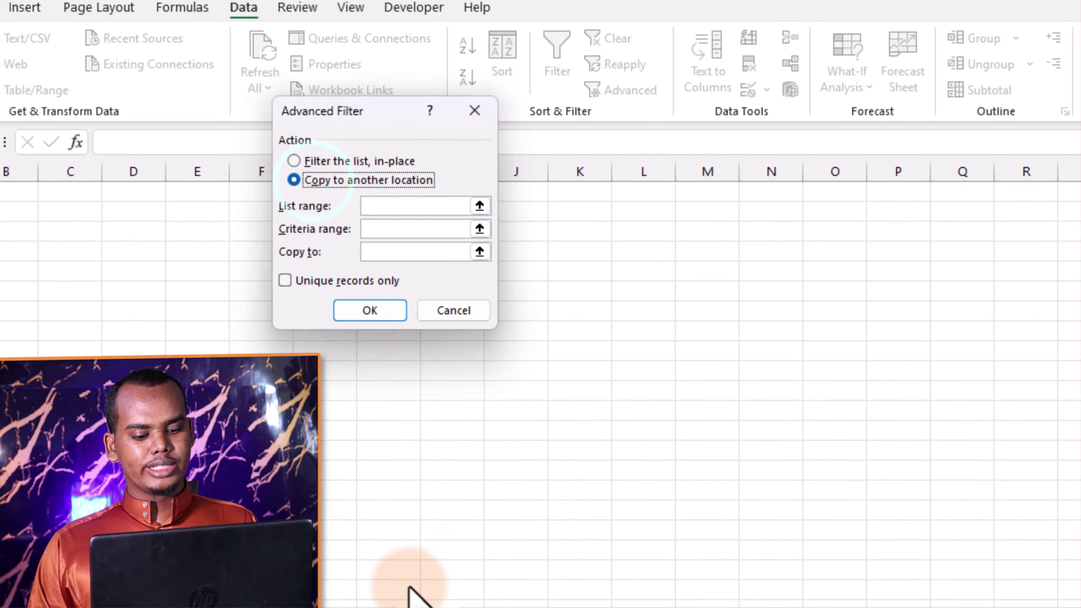
Set the Advanced Filter's list range to the data table C5:H12 on the 57.AdvFilter sheet
left_click(476, 568)
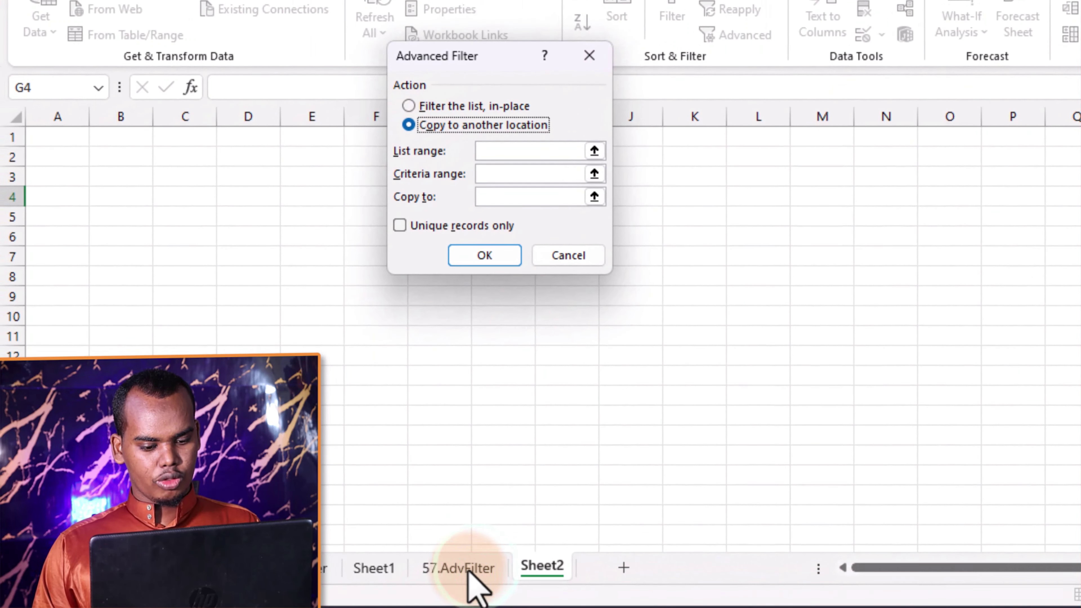
left_click(533, 151)
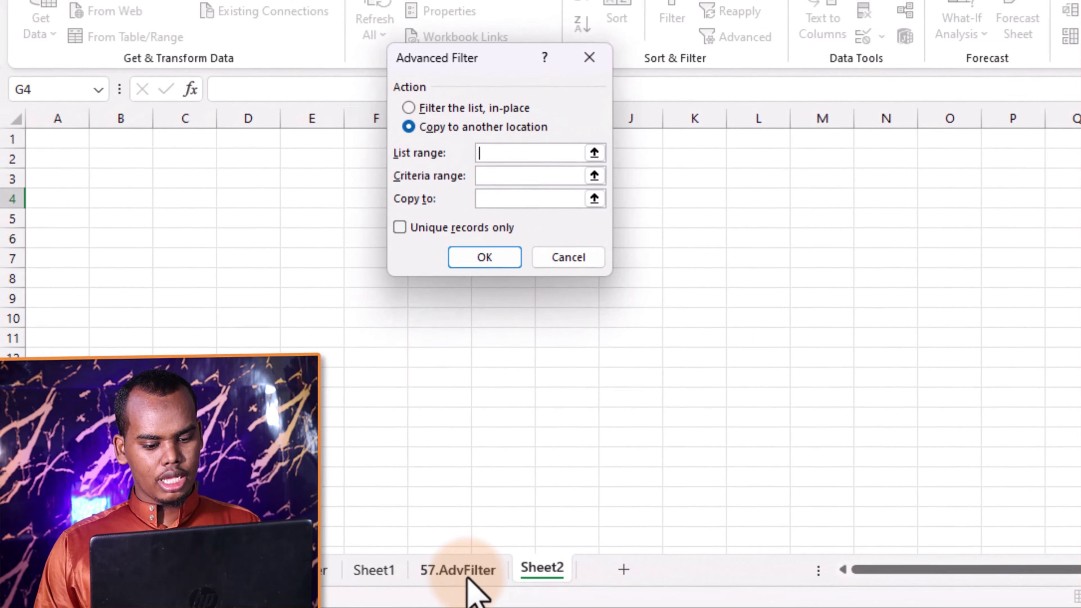
left_click(464, 568)
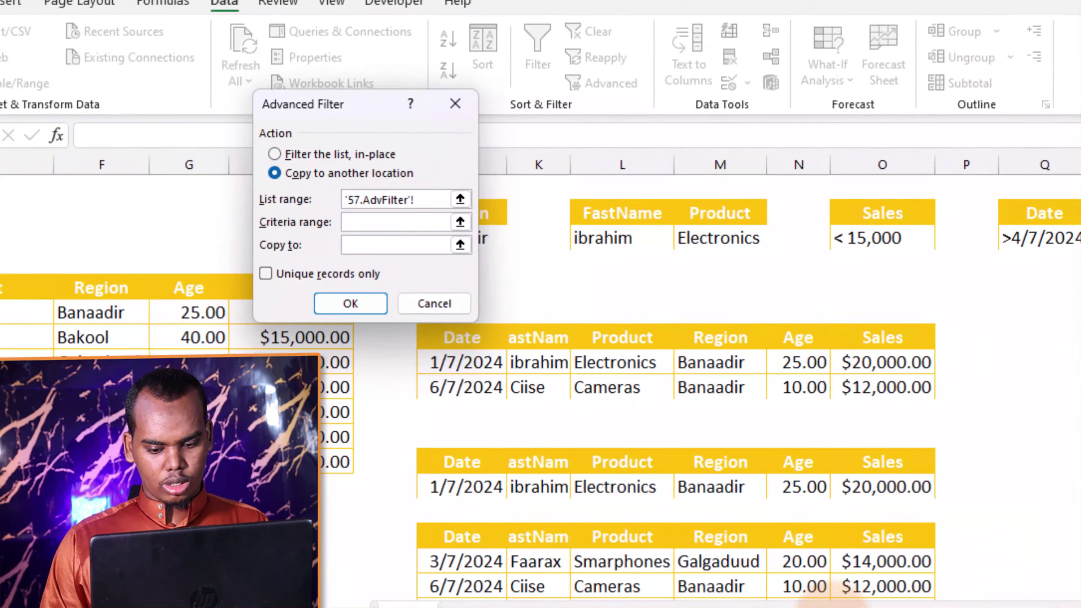
left_click_drag(966, 598, 945, 599)
left_click_drag(791, 602, 668, 600)
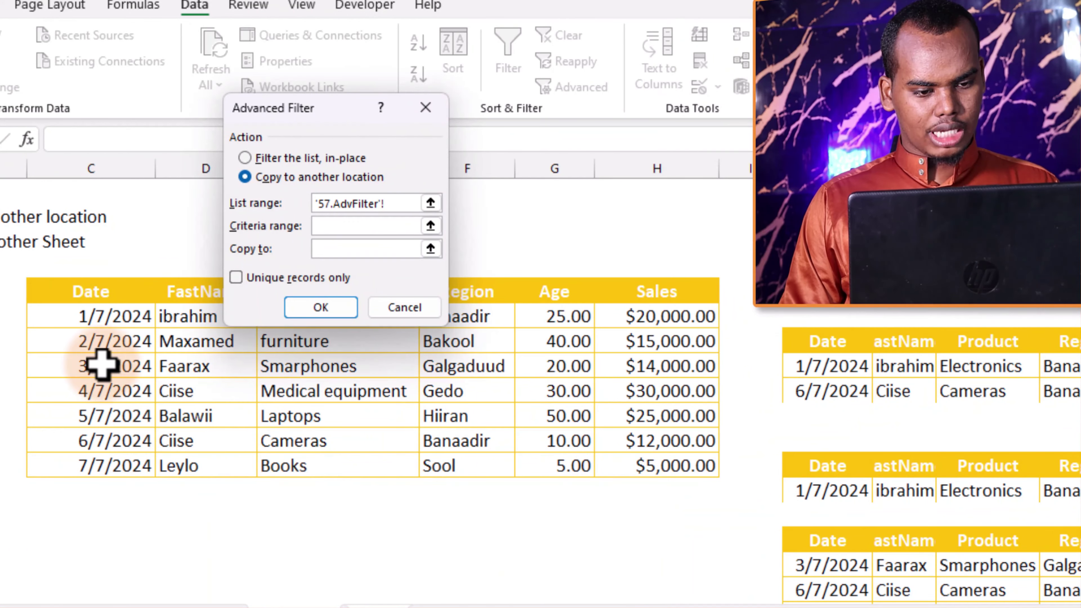
left_click(65, 298)
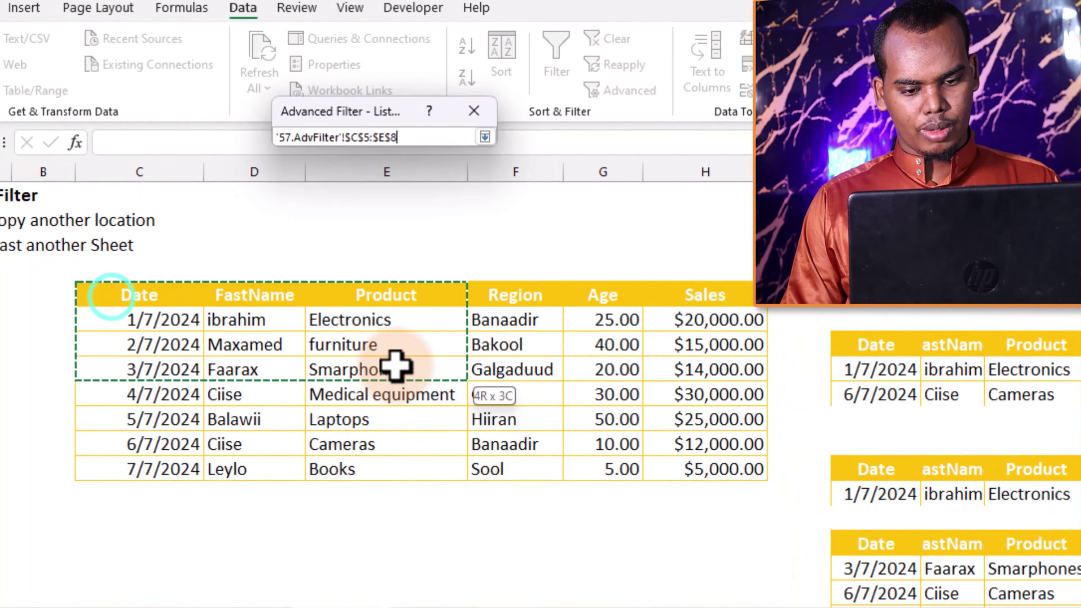
left_click_drag(693, 464, 702, 460)
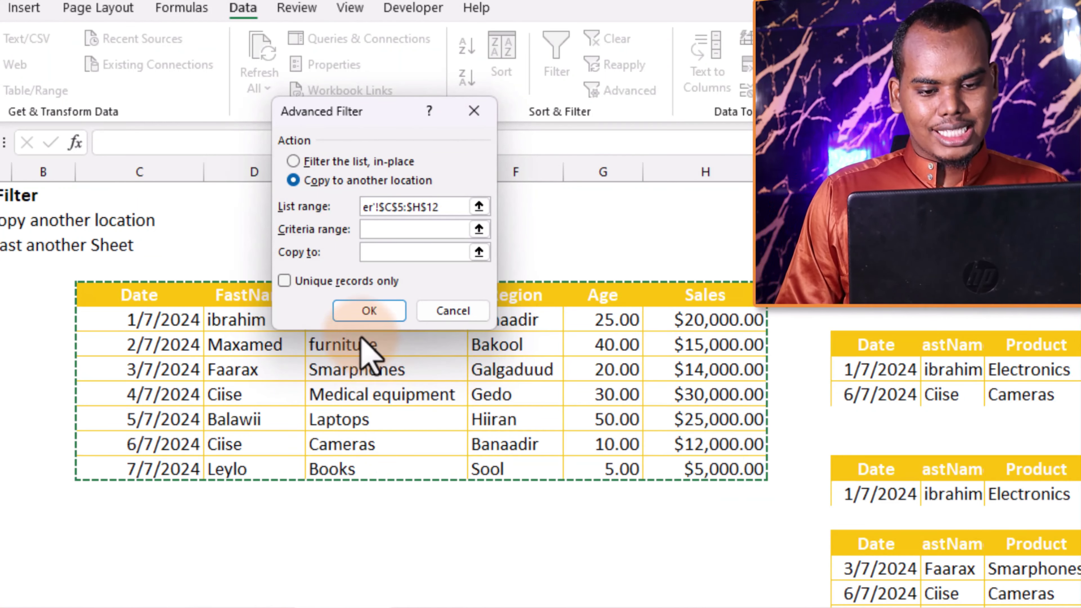
Set the Advanced Filter's criteria range to the Date criteria block Q2:Q3 on the 57.AdvFilter sheet
key("ctrl+Page_Down")
left_click(448, 229)
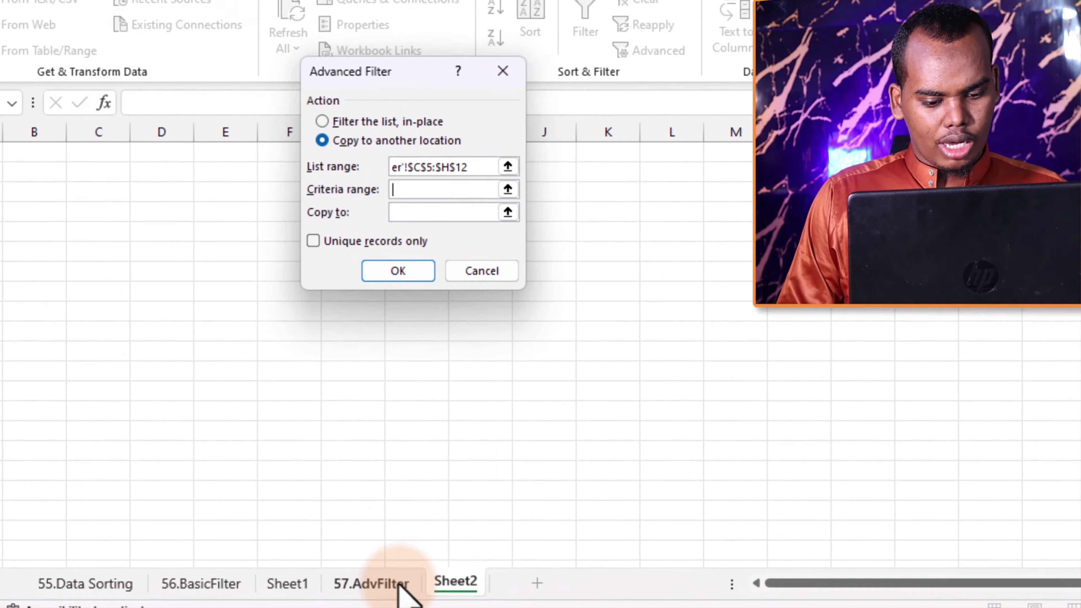
left_click(400, 584)
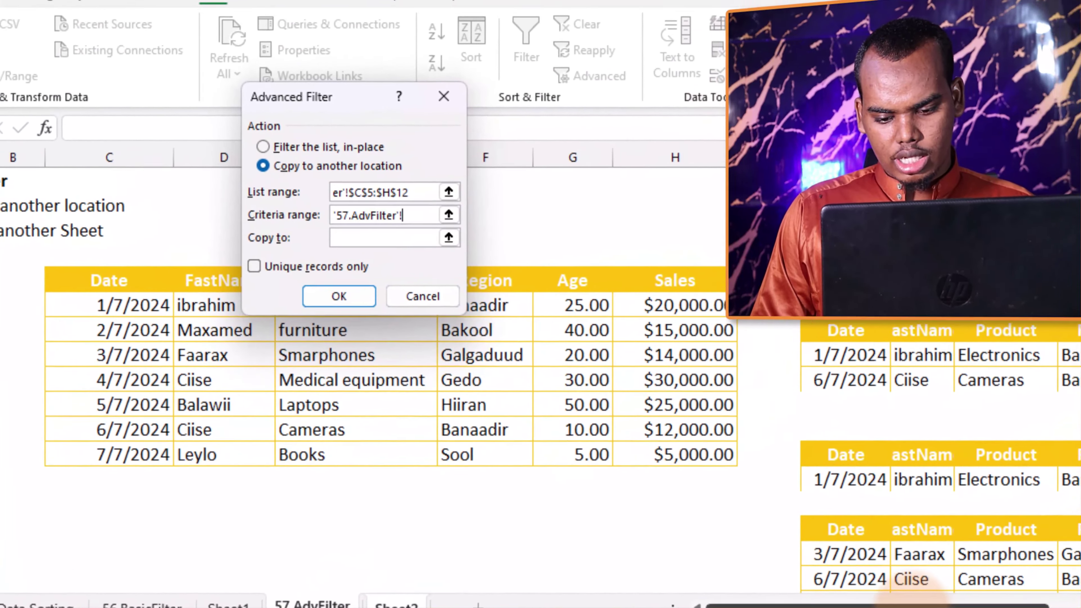
left_click_drag(970, 564, 992, 564)
left_click_drag(974, 606, 991, 607)
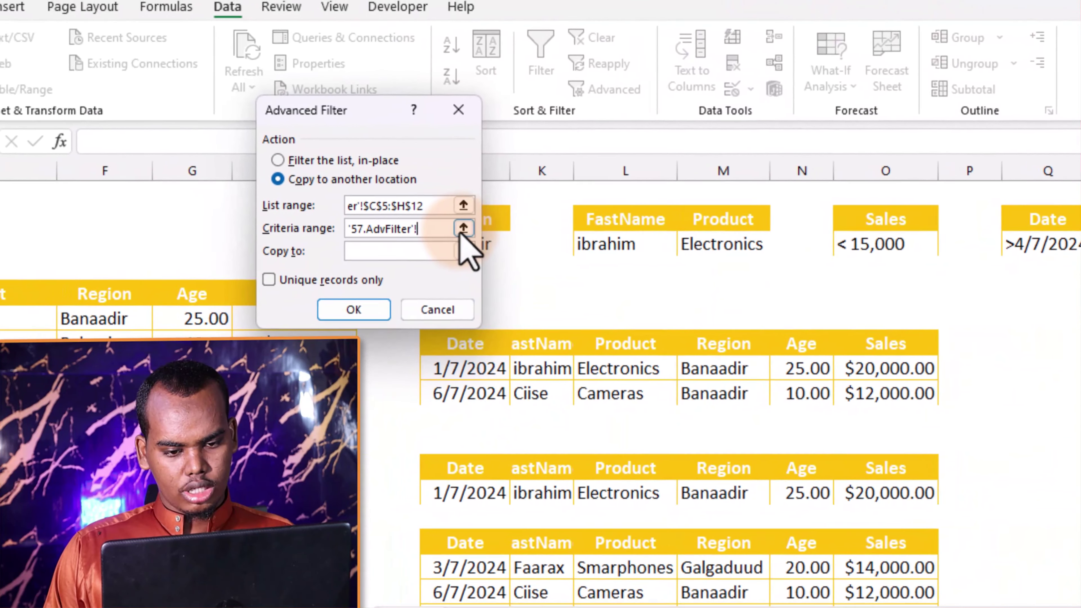
left_click(463, 229)
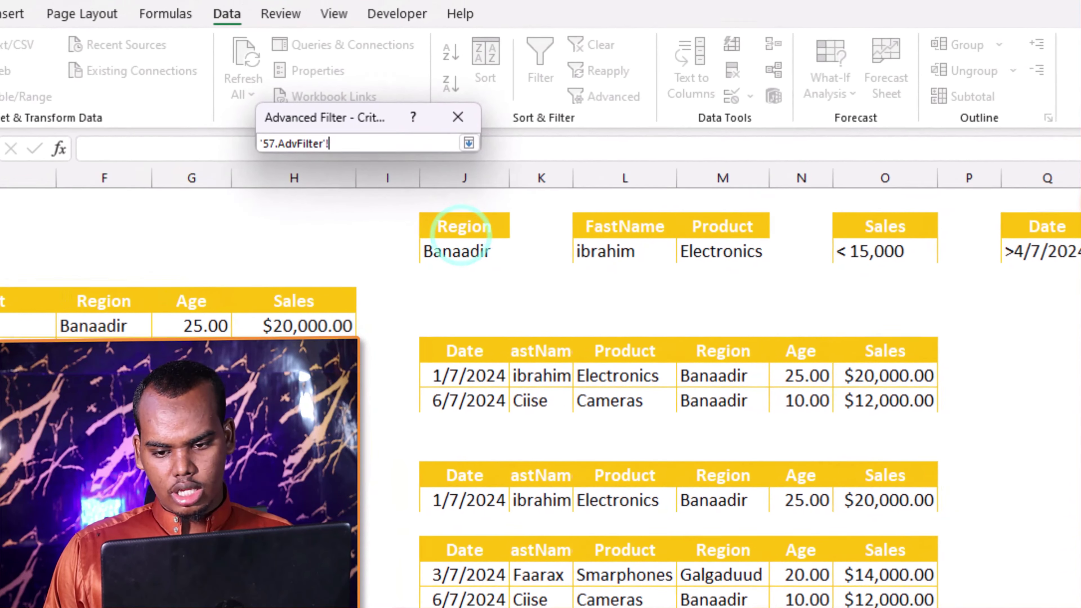
left_click_drag(1048, 218, 1047, 239)
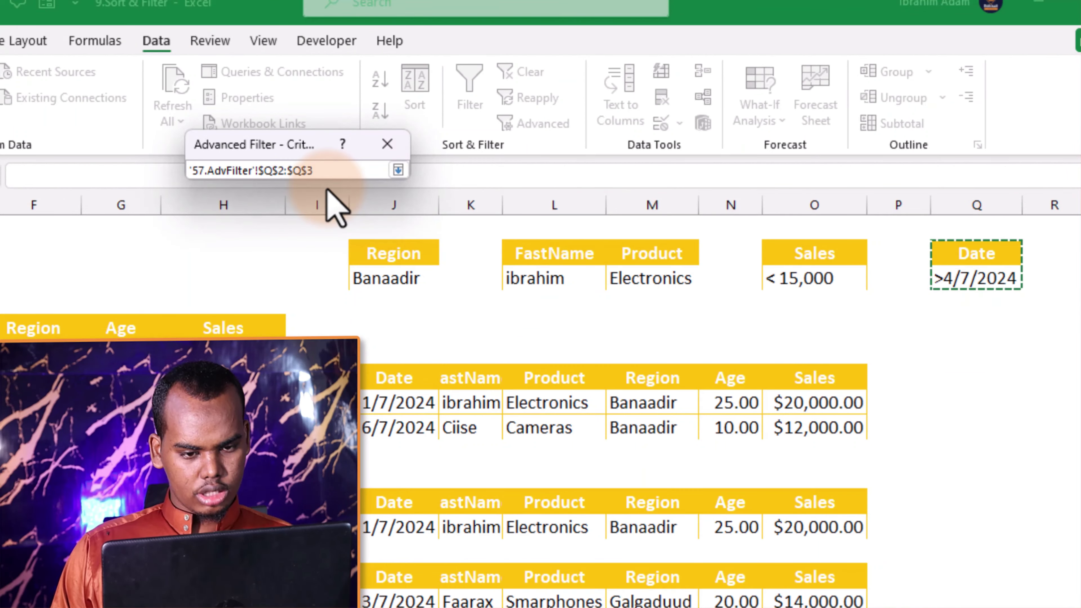
left_click(326, 170)
key("ctrl+a")
key("BackSpace")
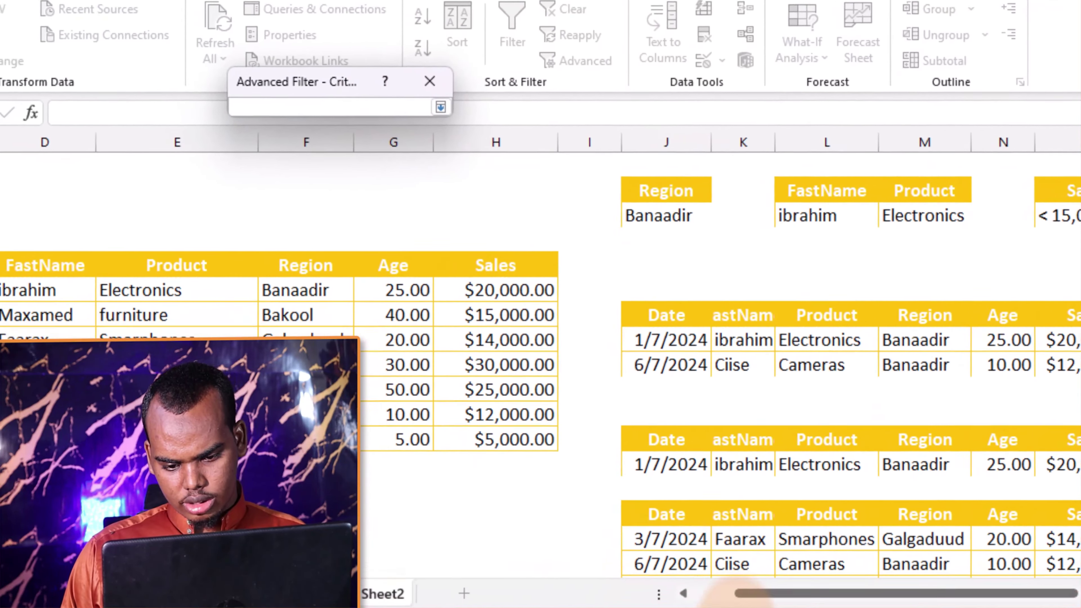
left_click_drag(791, 595, 868, 601)
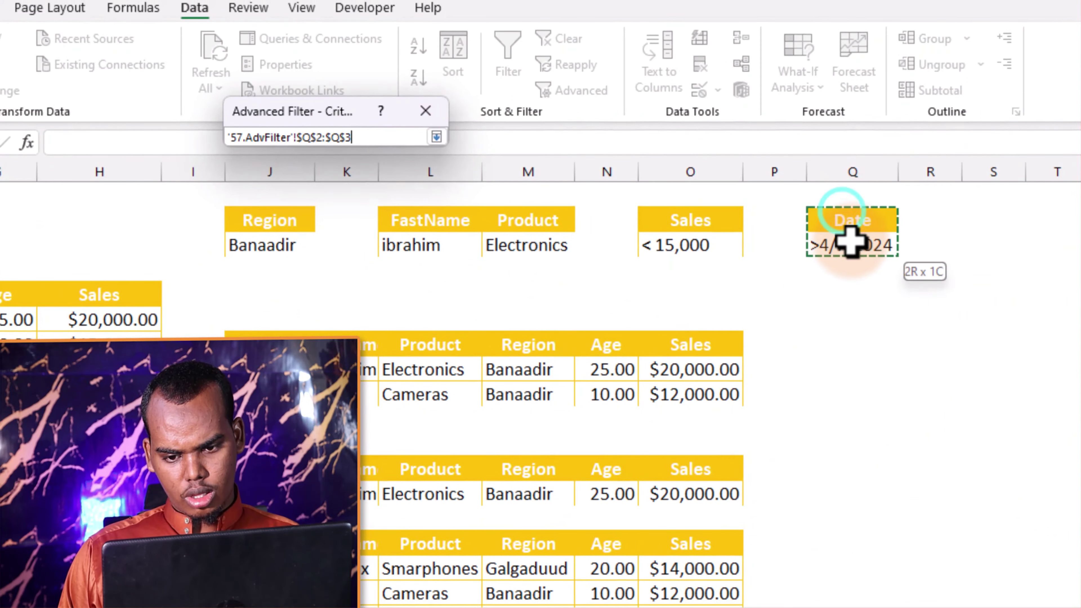
left_click_drag(851, 242, 851, 245)
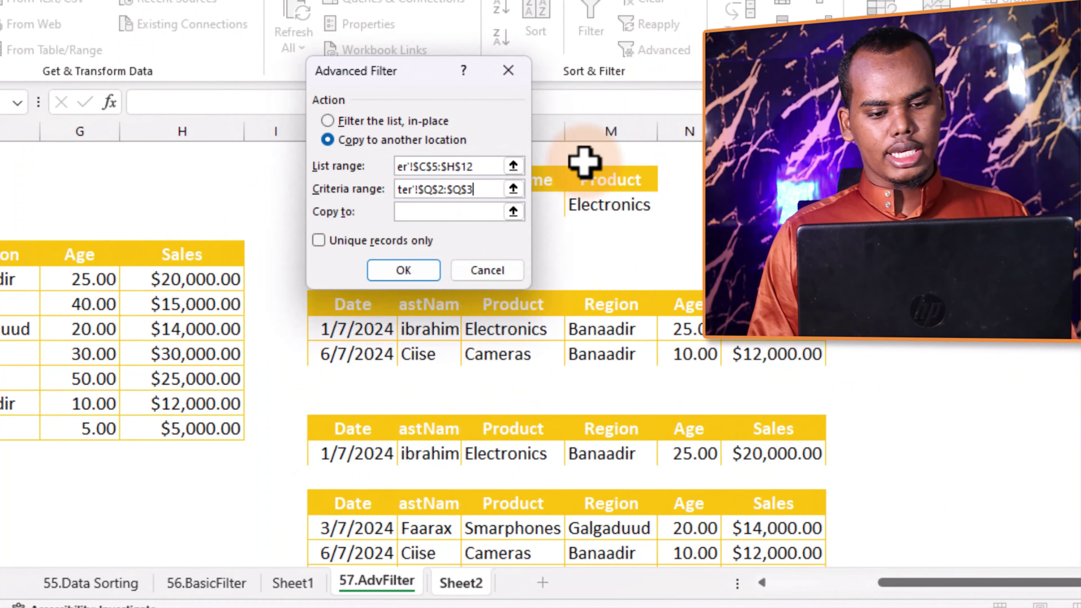
Run the Date filter with B4 on Sheet2 as the copy destination and auto-fit all of that sheet's columns
left_click(461, 582)
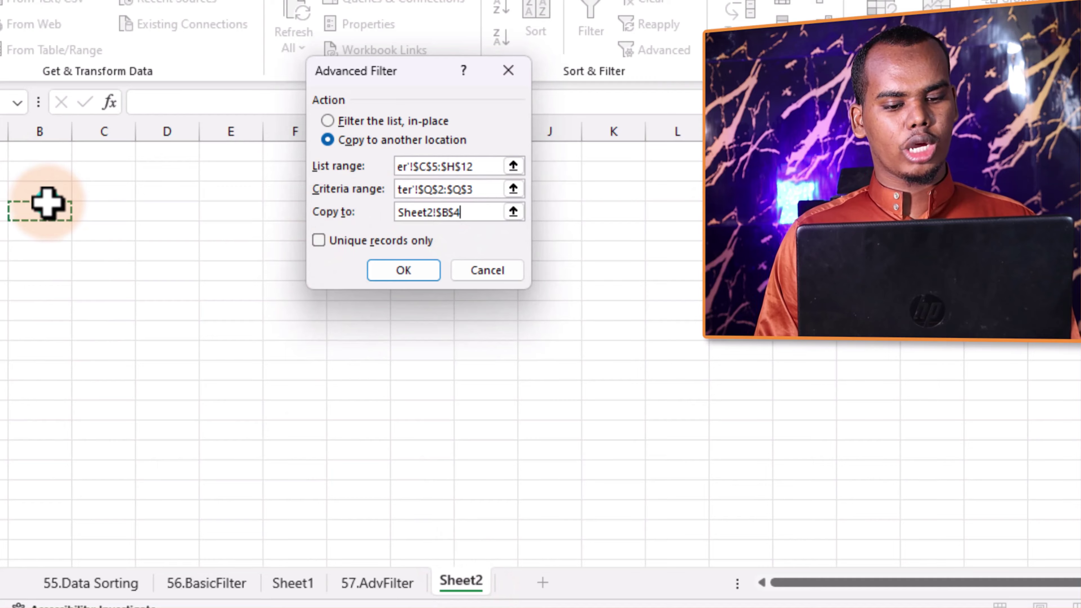
left_click(404, 270)
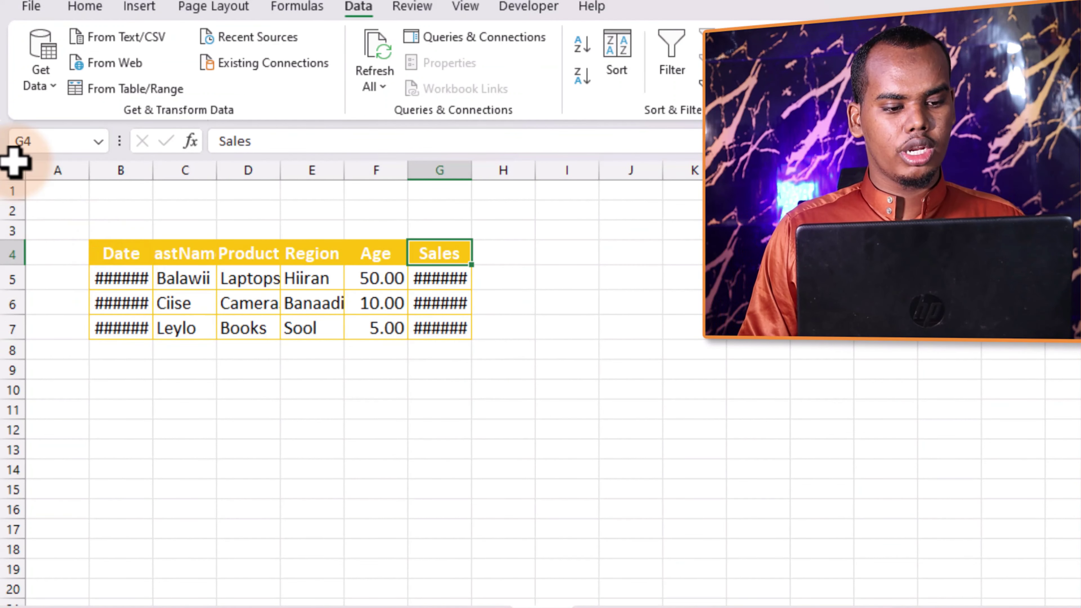
left_click(15, 181)
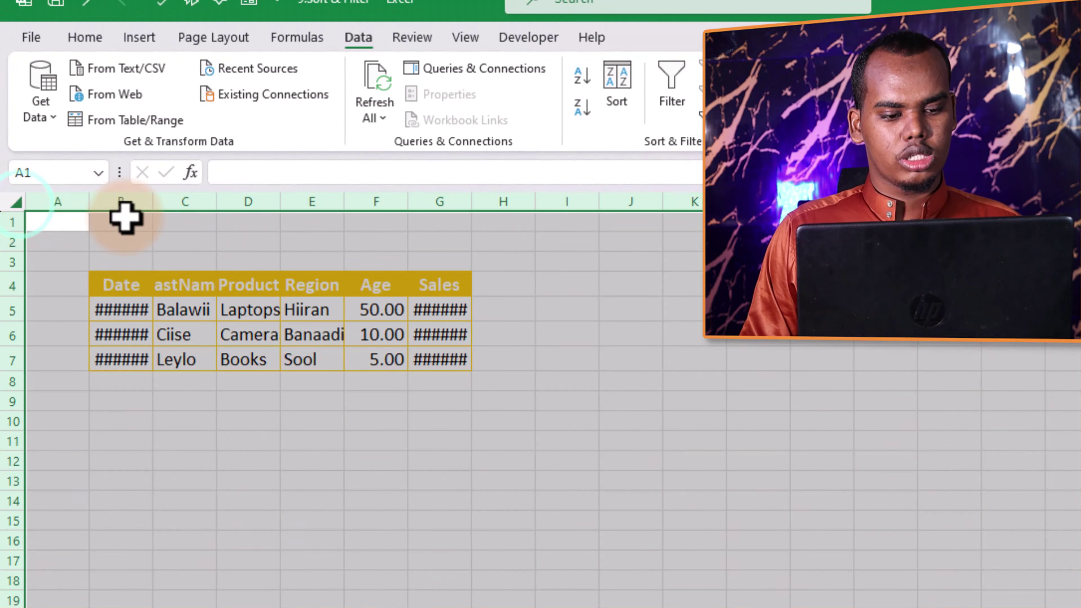
double_click(218, 201)
left_click(434, 415)
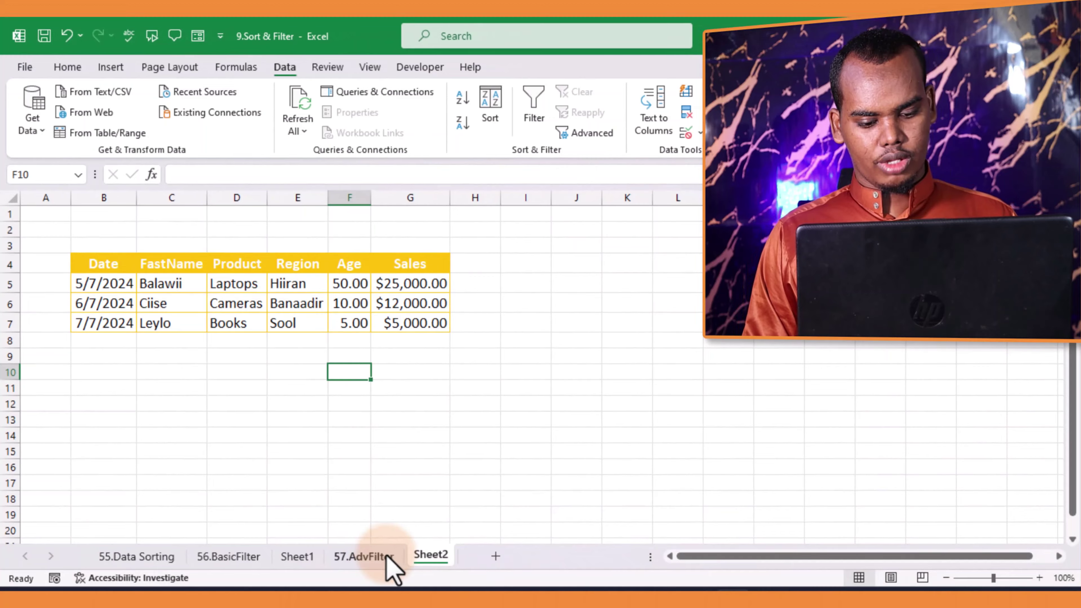
Compare the filtered records on Sheet2 with the 57.AdvFilter sheet and go to the 55.Data Sorting sheet
left_click(385, 555)
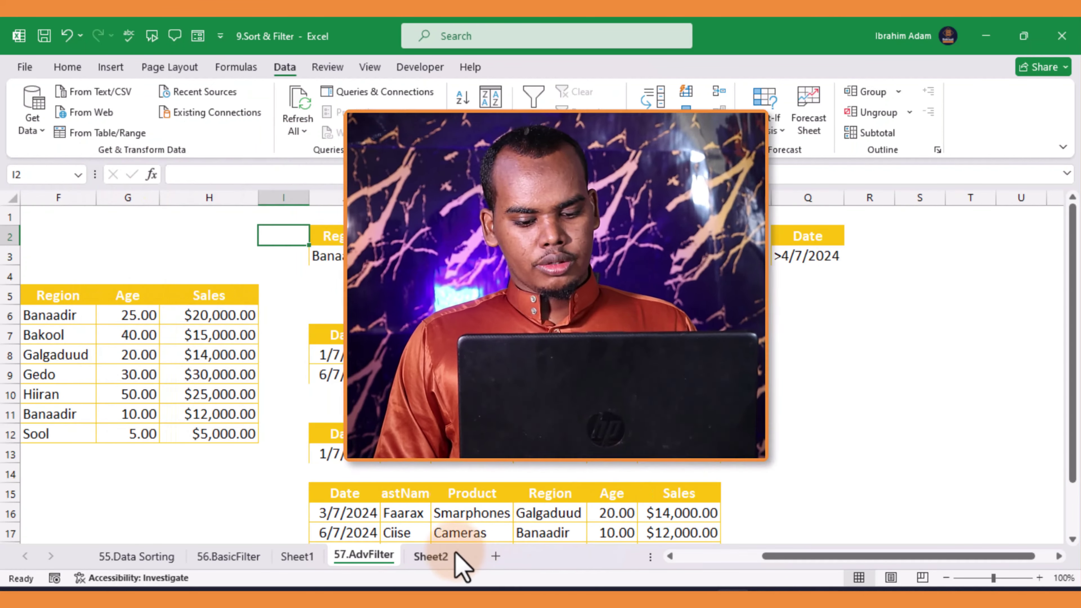
left_click(432, 556)
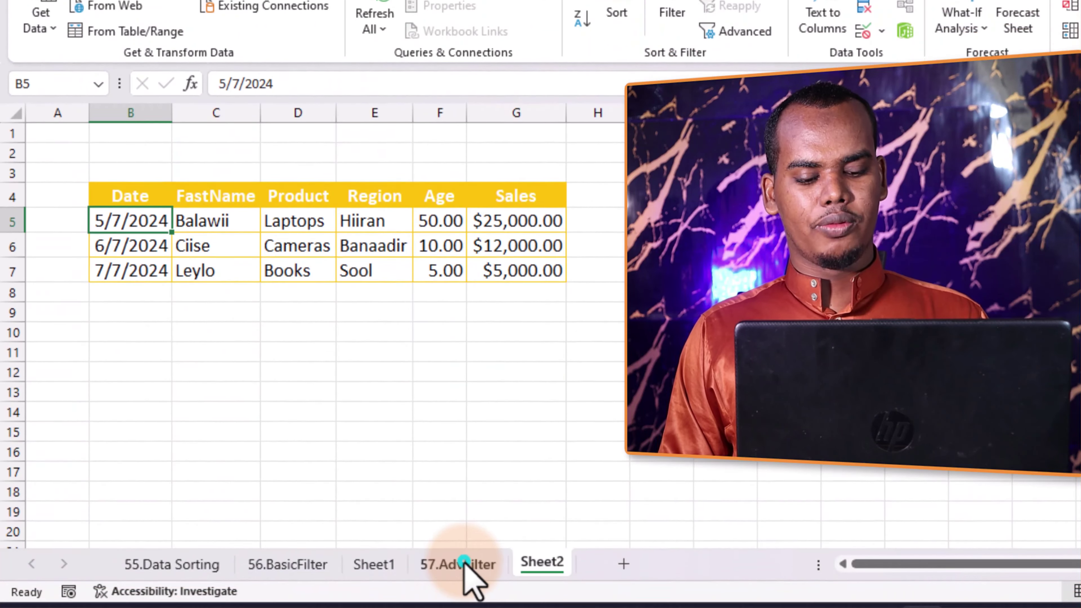
left_click(464, 562)
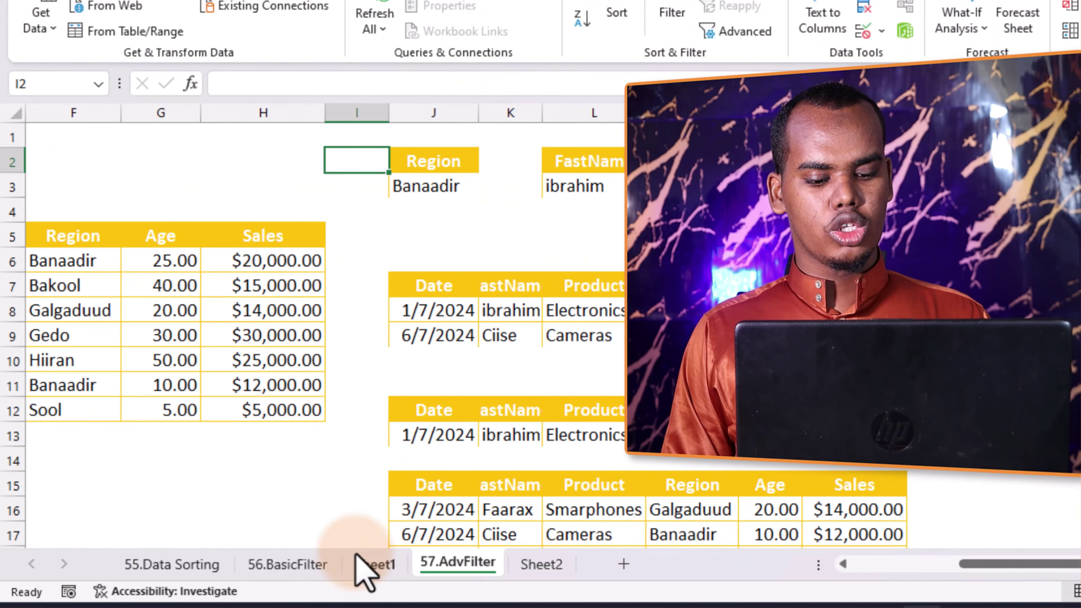
left_click(205, 565)
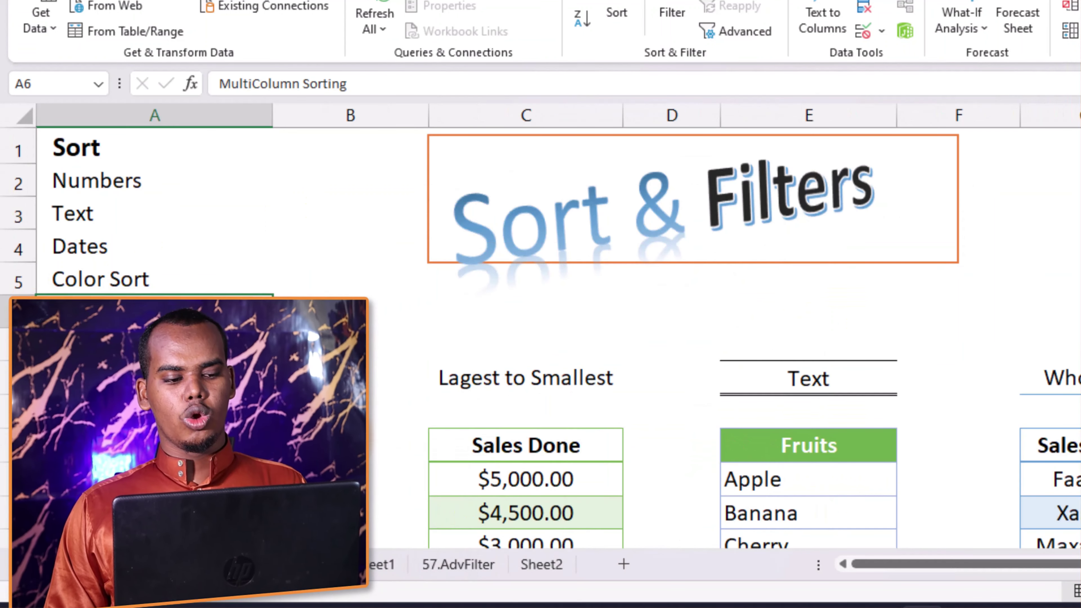